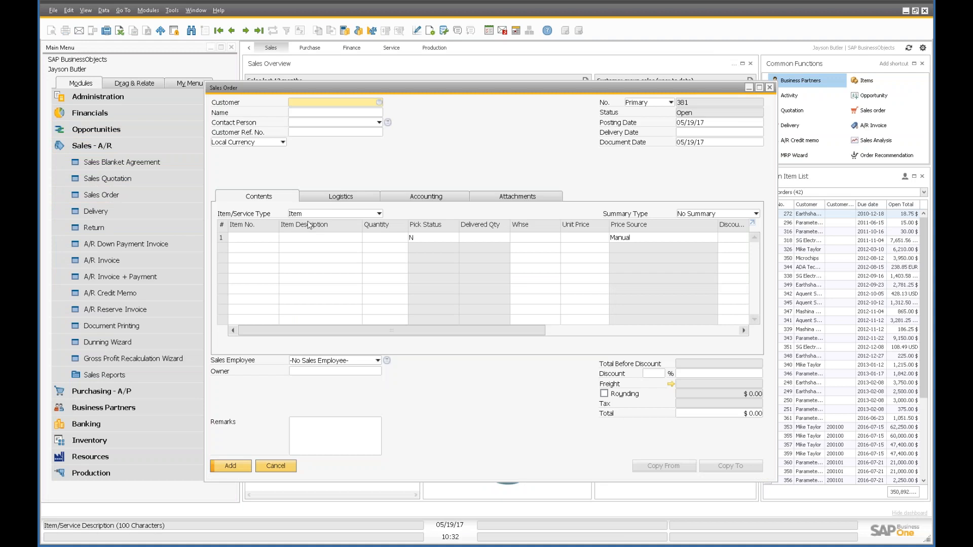
# - Select the customer for the sales order and add items A00001 and A00002 as its lines
pyautogui.press('Tab')
pyautogui.press('Return')
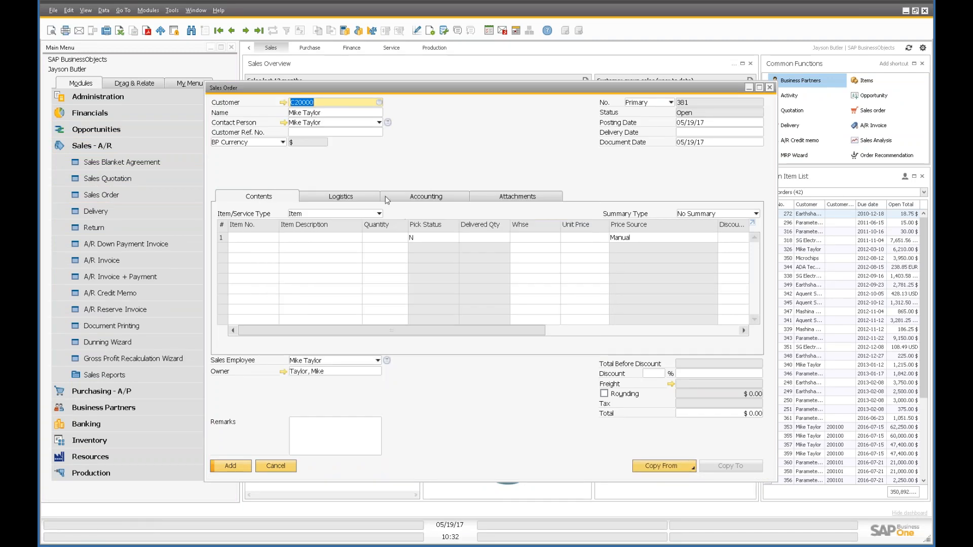
pyautogui.click(254, 238)
pyautogui.press('Tab')
pyautogui.keyDown('ctrl'); pyautogui.click(303, 224); pyautogui.keyUp('ctrl')
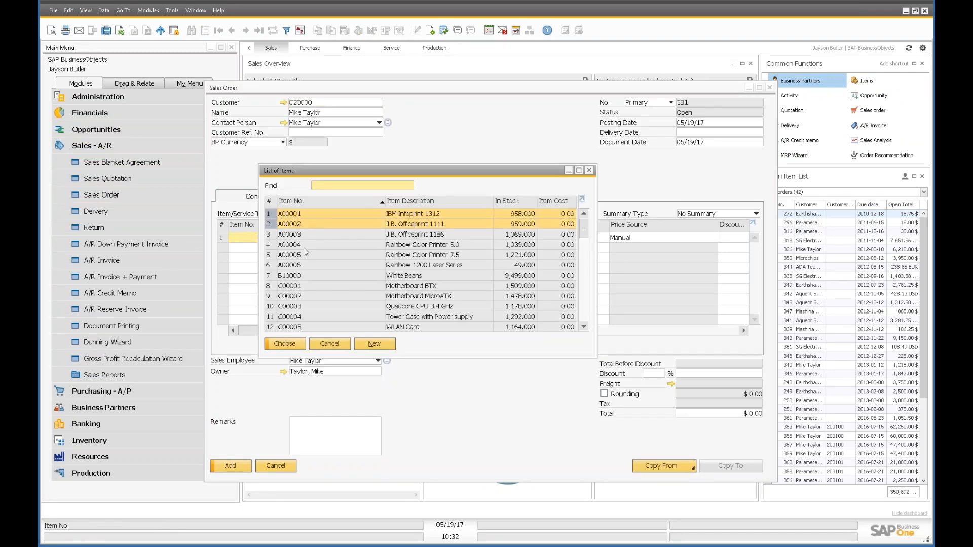
pyautogui.click(278, 344)
# - Set the delivery date to 05/19/17 and add the sales order
pyautogui.click(700, 132)
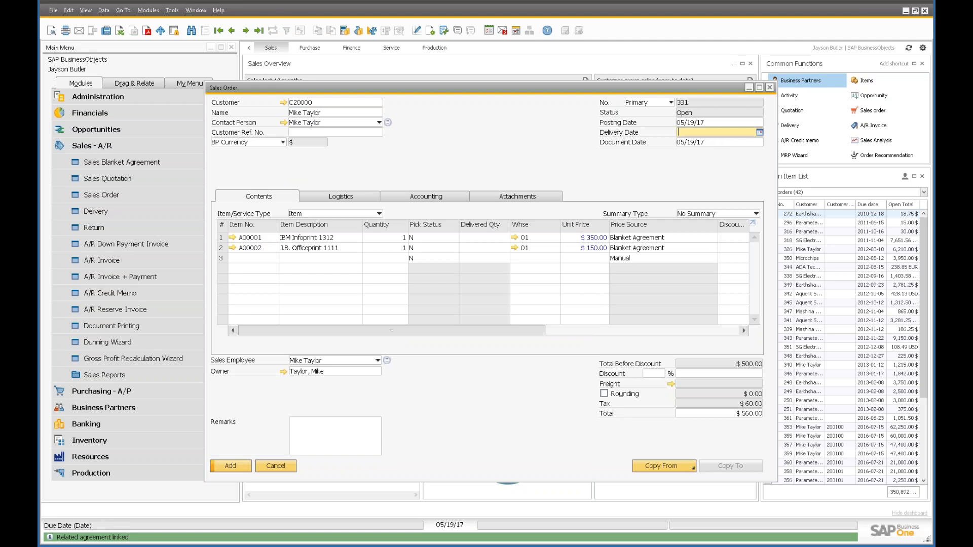
pyautogui.press('Tab')
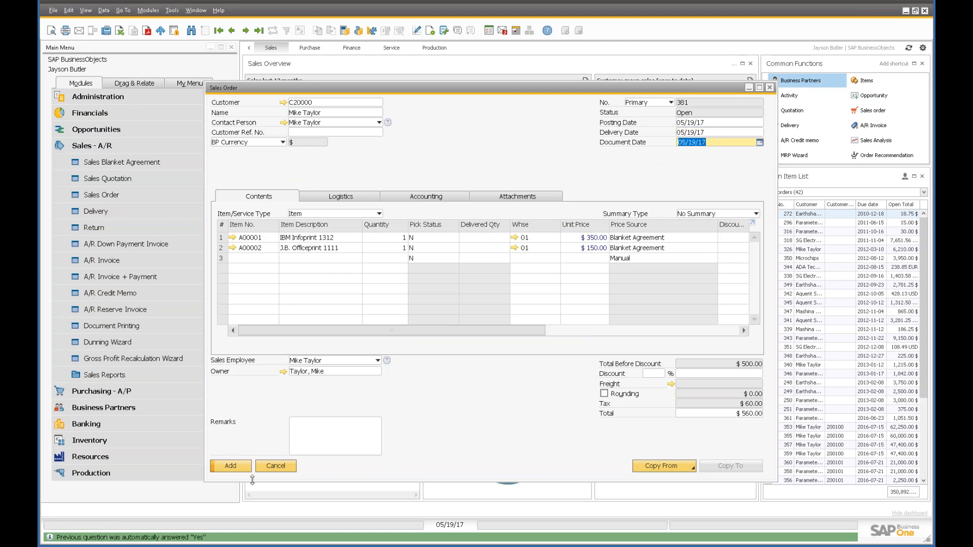
pyautogui.click(240, 467)
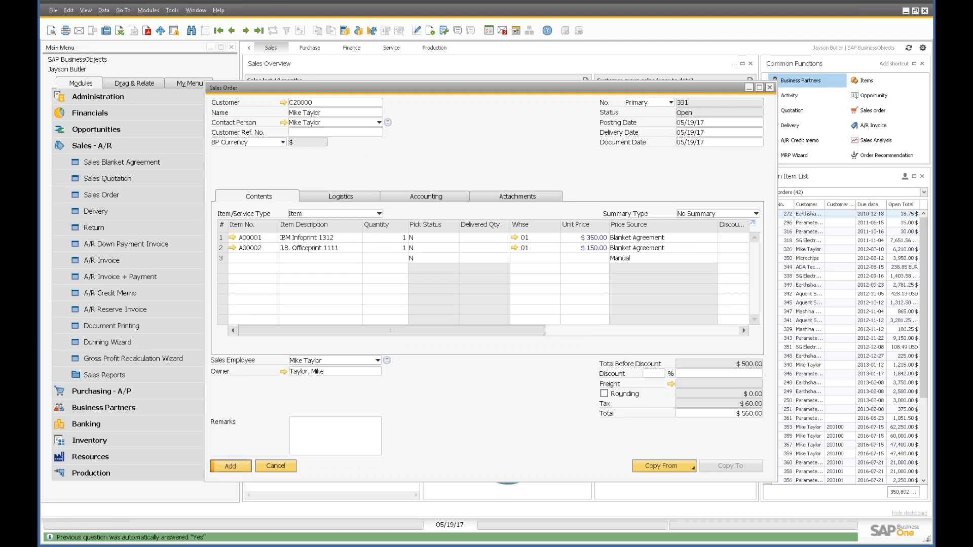
# - Reopen the newly added sales order and preview its printed order document, closing the preview after review
pyautogui.click(259, 31)
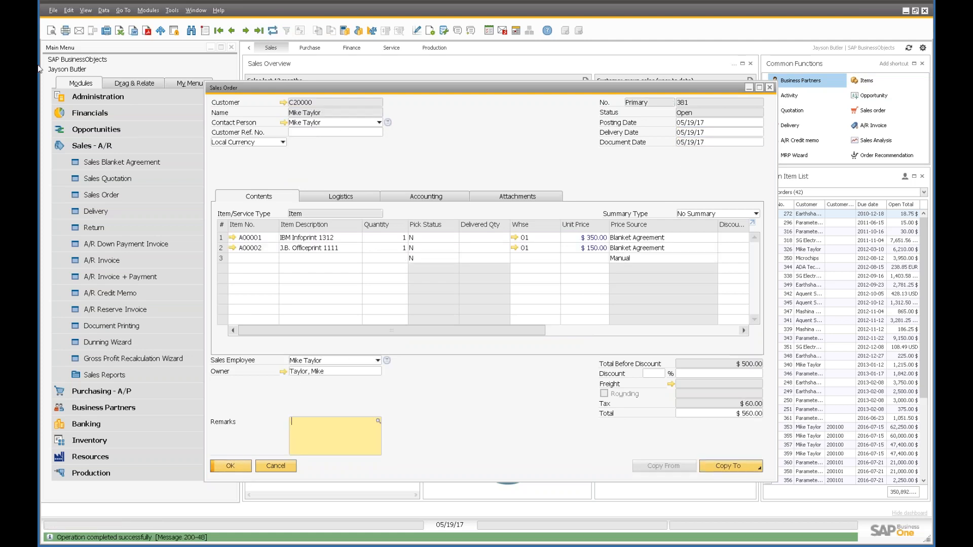
pyautogui.click(52, 32)
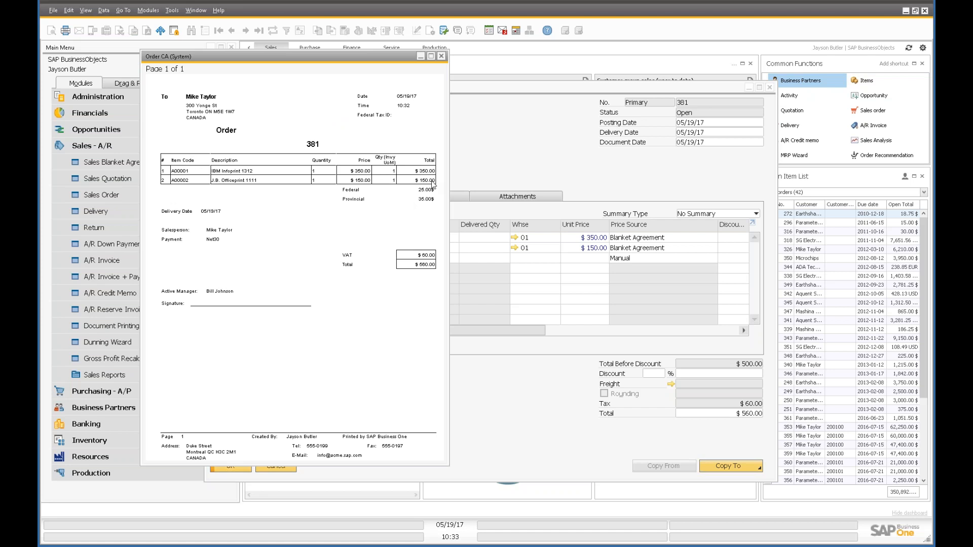
pyautogui.click(441, 57)
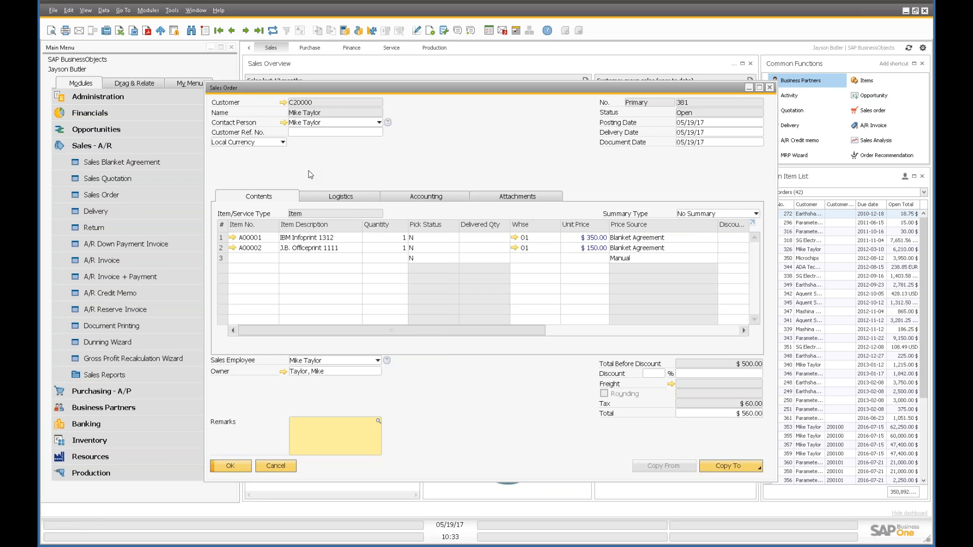
# - With the order's logistics details open, ignore the incoming call and exit the calling application
pyautogui.click(343, 198)
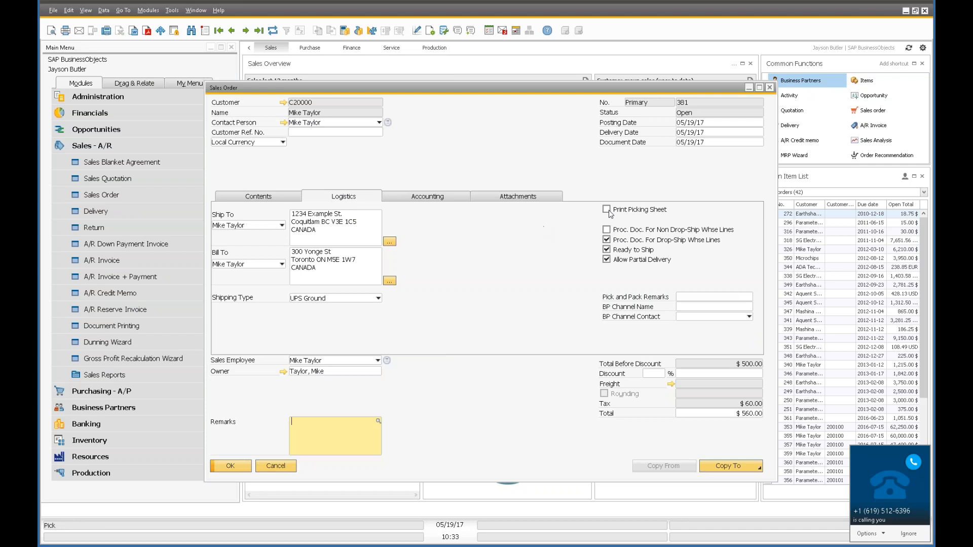
pyautogui.click(919, 535)
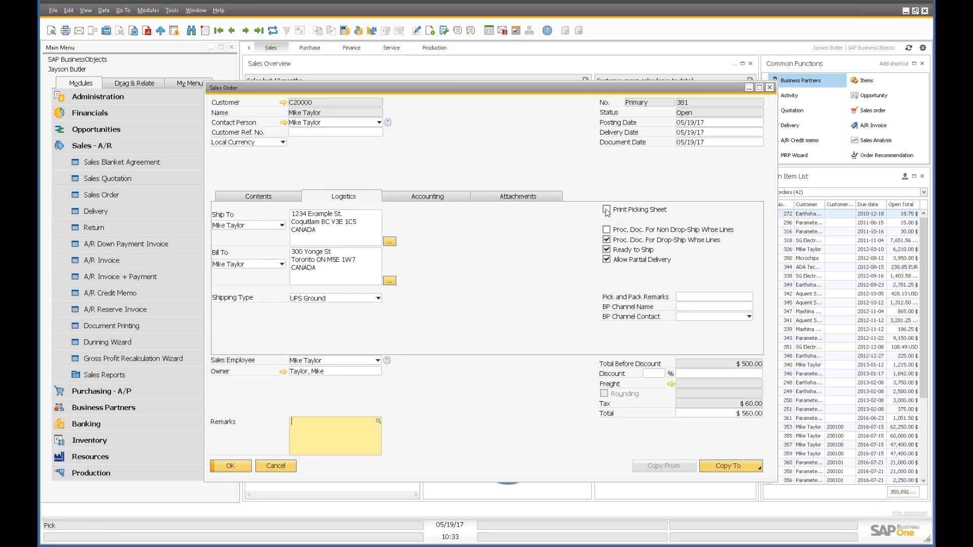
pyautogui.rightClick(857, 1)
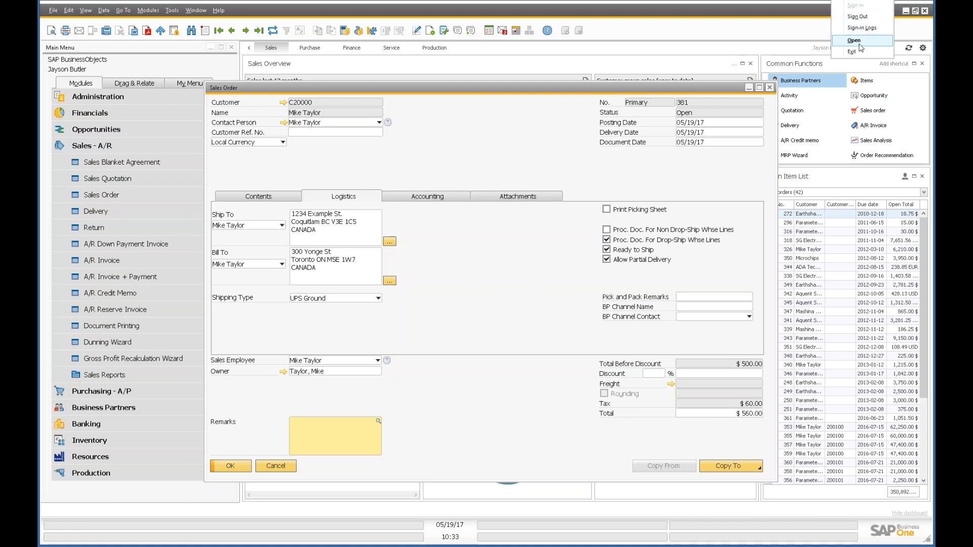
pyautogui.click(861, 52)
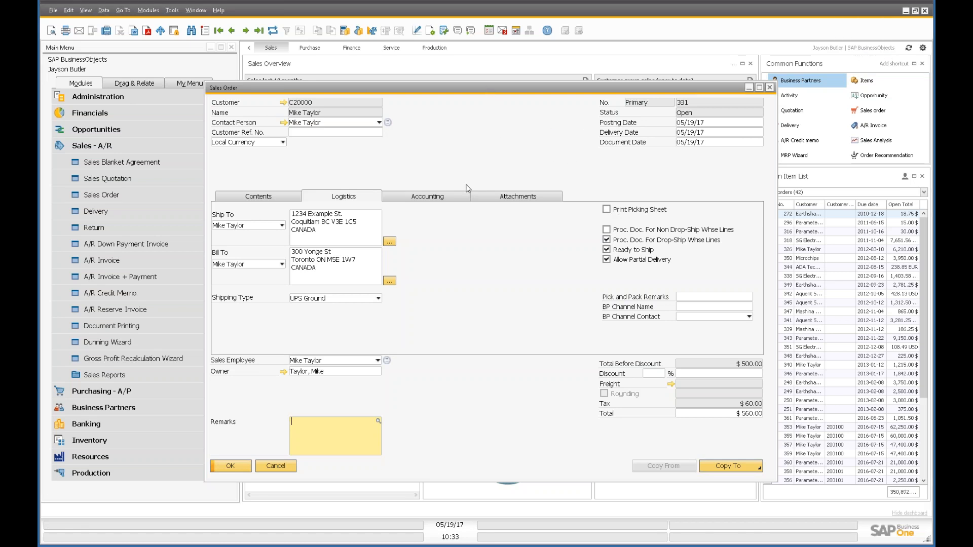
# - Enable Print Picking Sheet in the order's logistics details, update the order and check its item lines
pyautogui.click(608, 210)
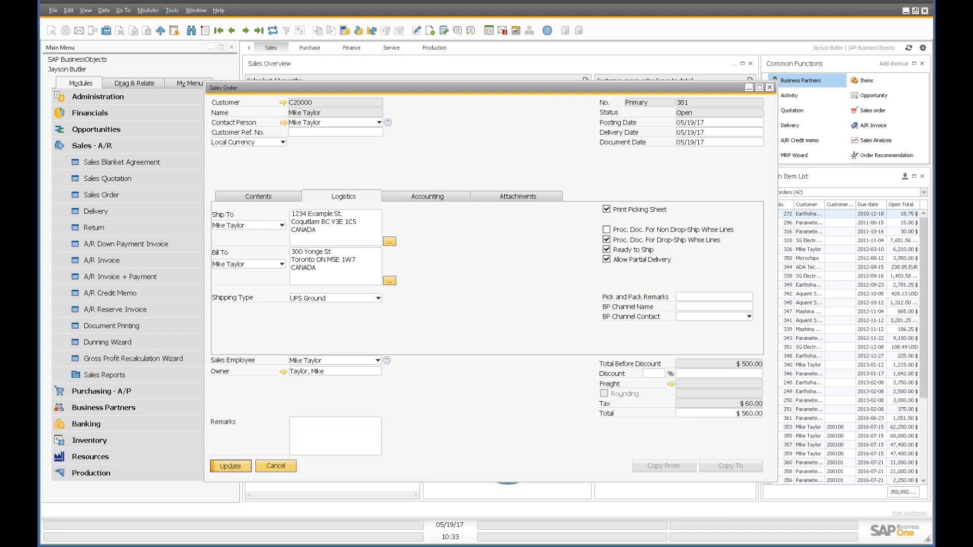
pyautogui.click(241, 467)
pyautogui.click(269, 197)
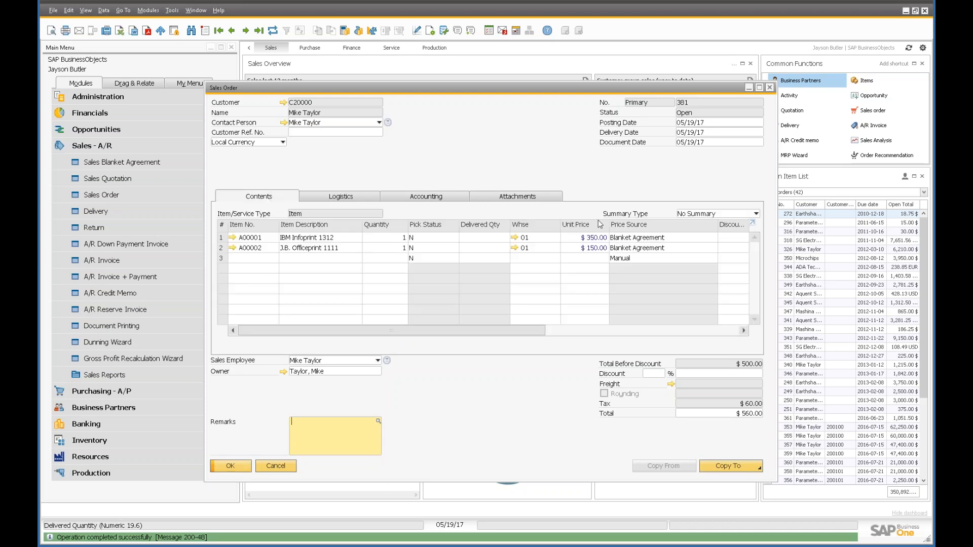
pyautogui.click(355, 198)
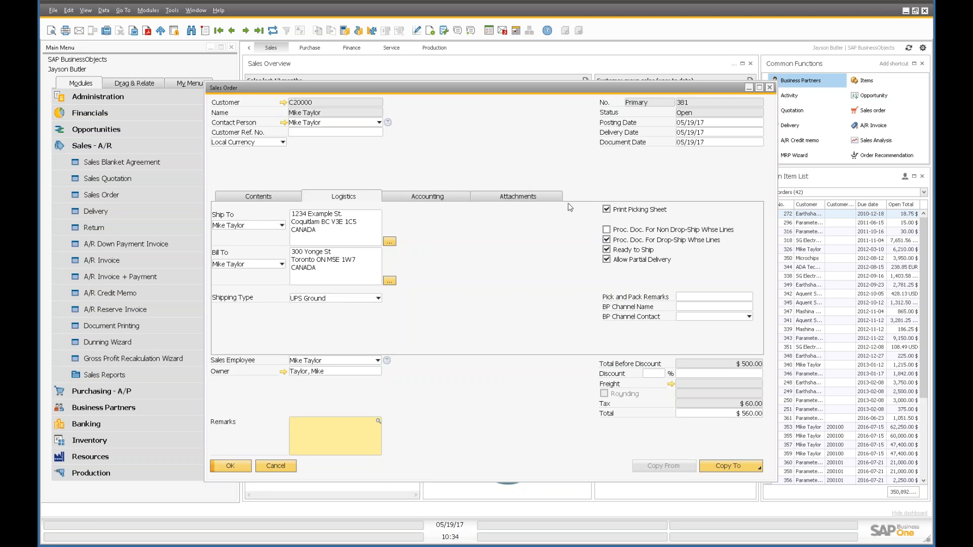
# - Preview the sales order's printout with the Pick List Only report
pyautogui.click(65, 31)
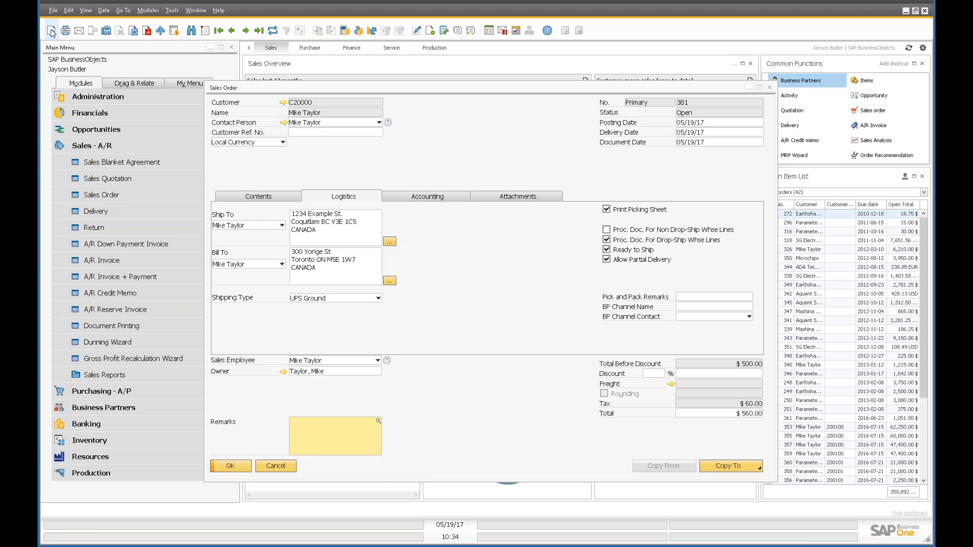
pyautogui.click(370, 267)
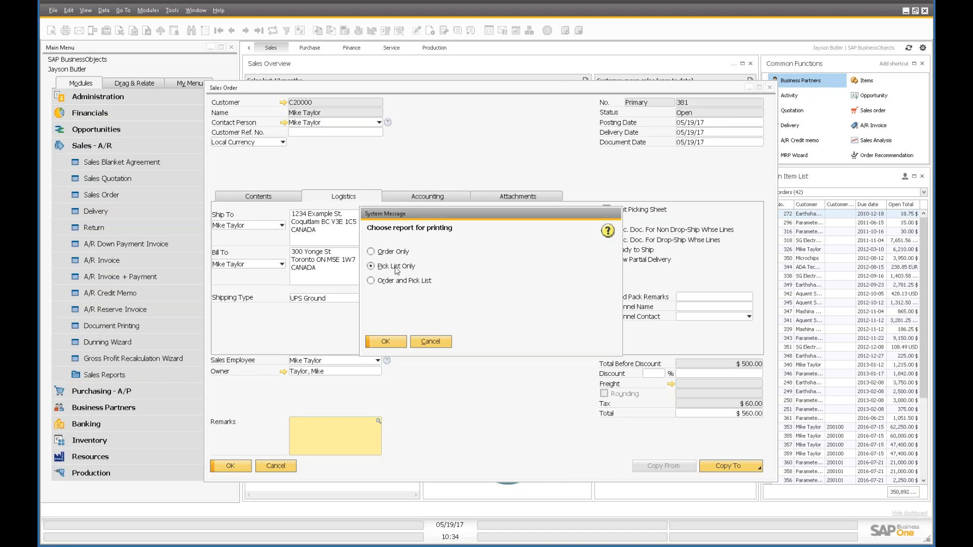
pyautogui.click(391, 342)
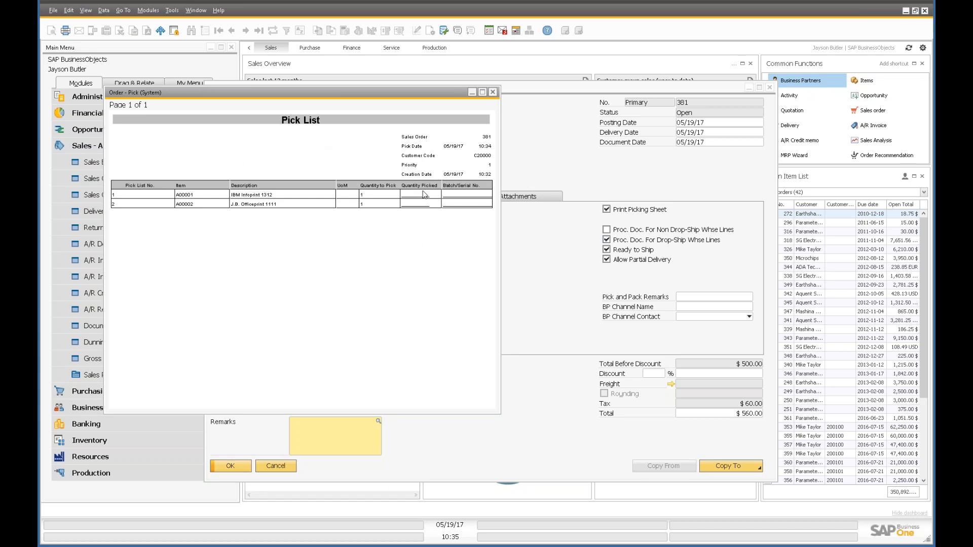
# - Compare the pick list preview with the sales order's contents and logistics details, and close the preview
pyautogui.click(532, 248)
pyautogui.click(274, 202)
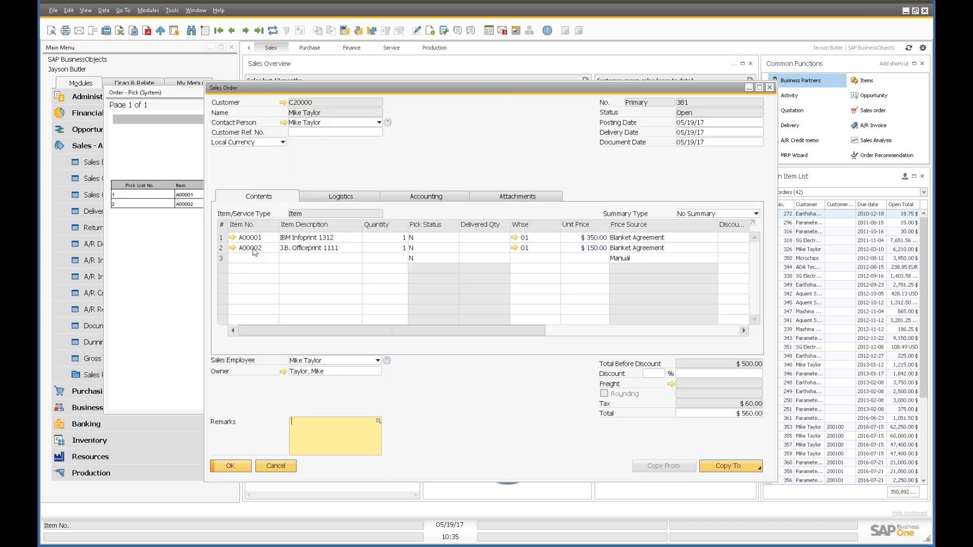
pyautogui.click(333, 194)
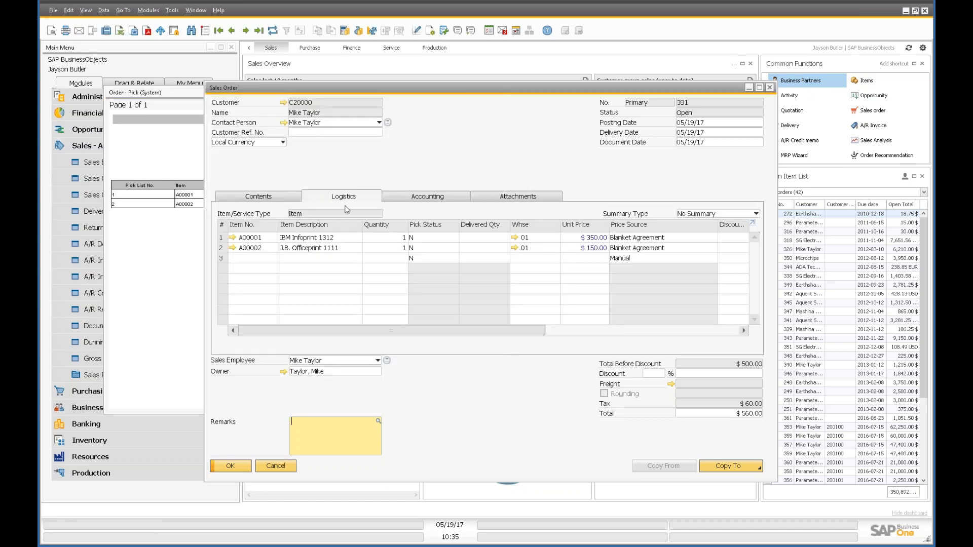
pyautogui.click(144, 111)
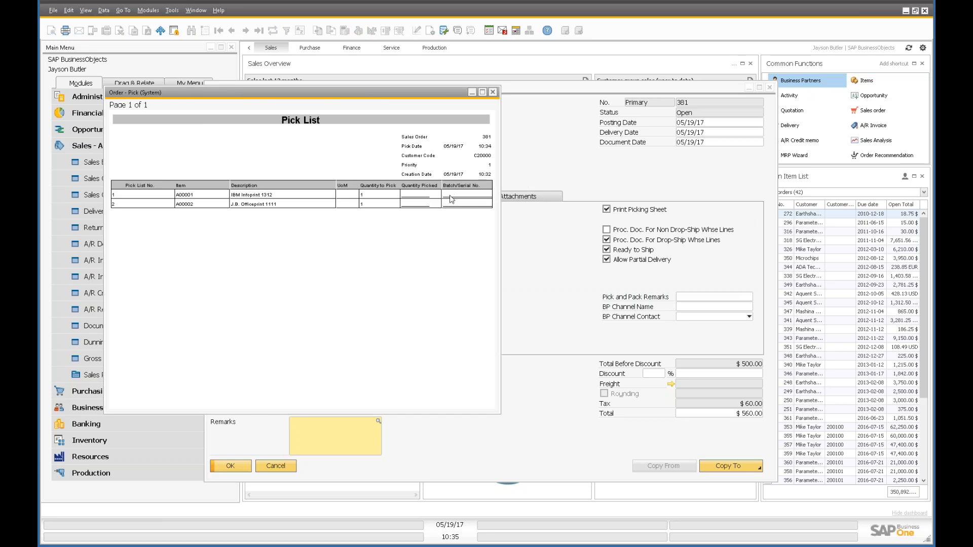
pyautogui.click(494, 93)
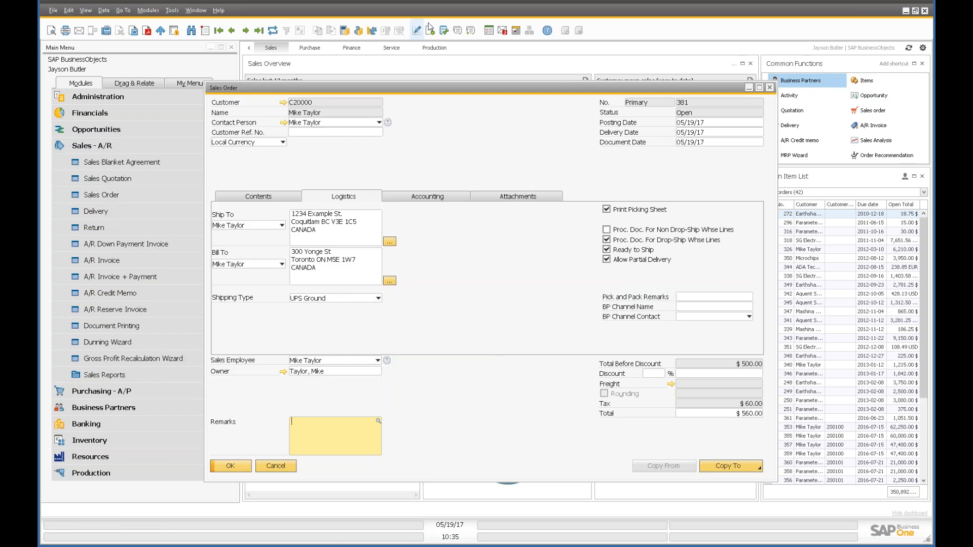
# - Examine the Order - Pick (System) layout of the Pick List Only report in the Report and Layout Manager, leaving without changes
pyautogui.click(417, 30)
pyautogui.click(385, 266)
pyautogui.click(381, 344)
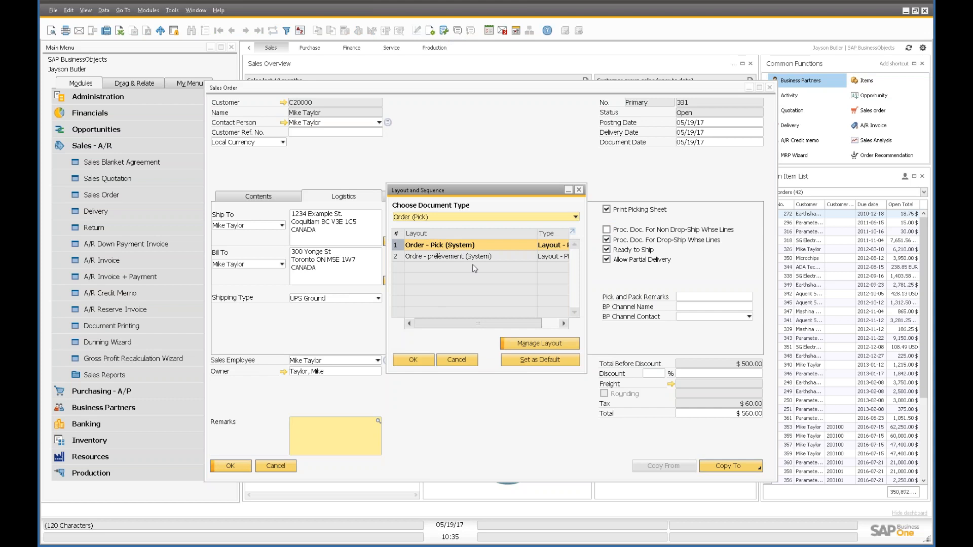
pyautogui.doubleClick(473, 247)
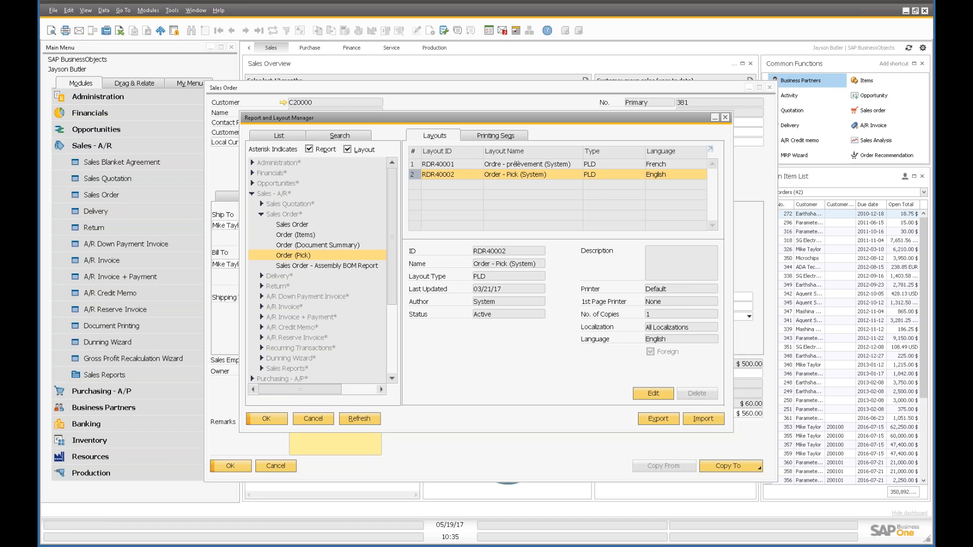
pyautogui.click(322, 423)
pyautogui.click(457, 360)
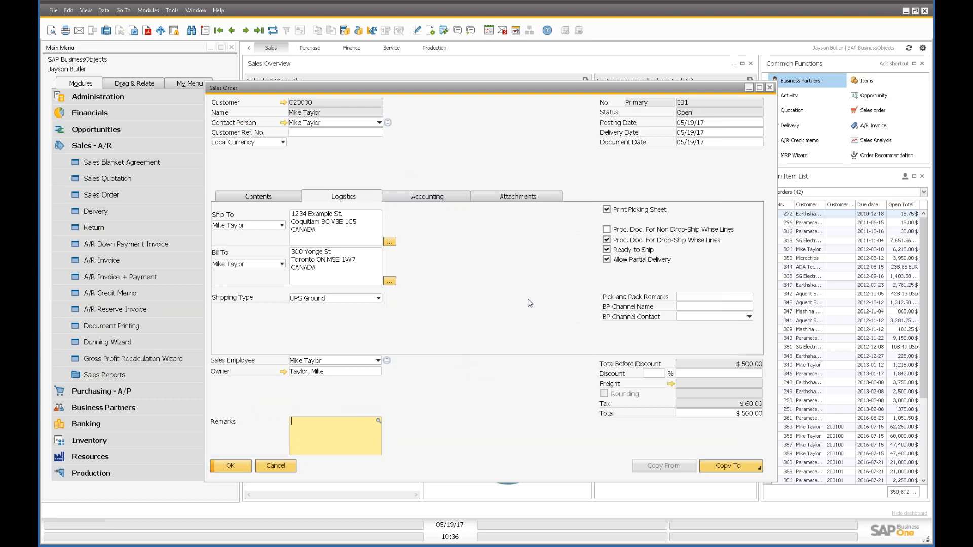
# - Disable Print Picking Sheet, update the sales order and return to its item lines
pyautogui.click(638, 210)
pyautogui.click(230, 466)
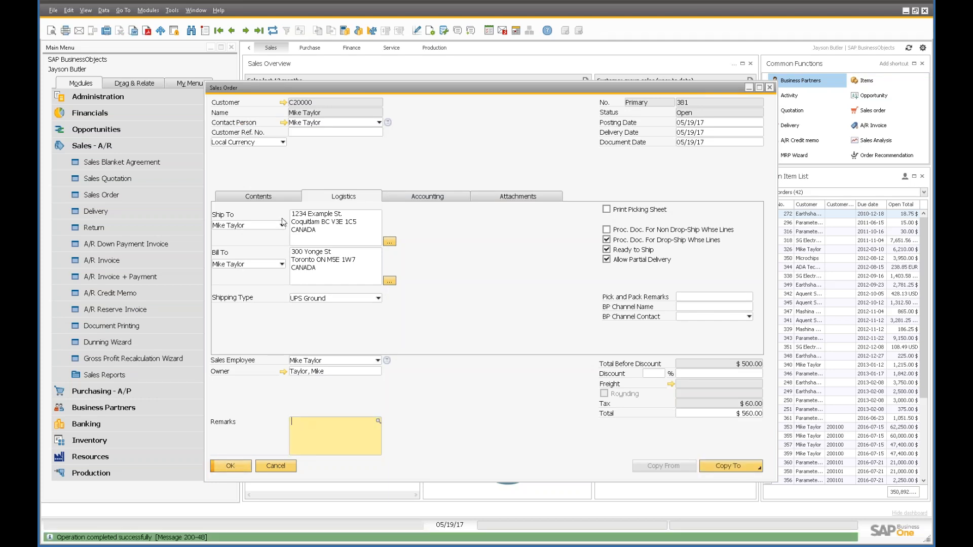
pyautogui.click(259, 197)
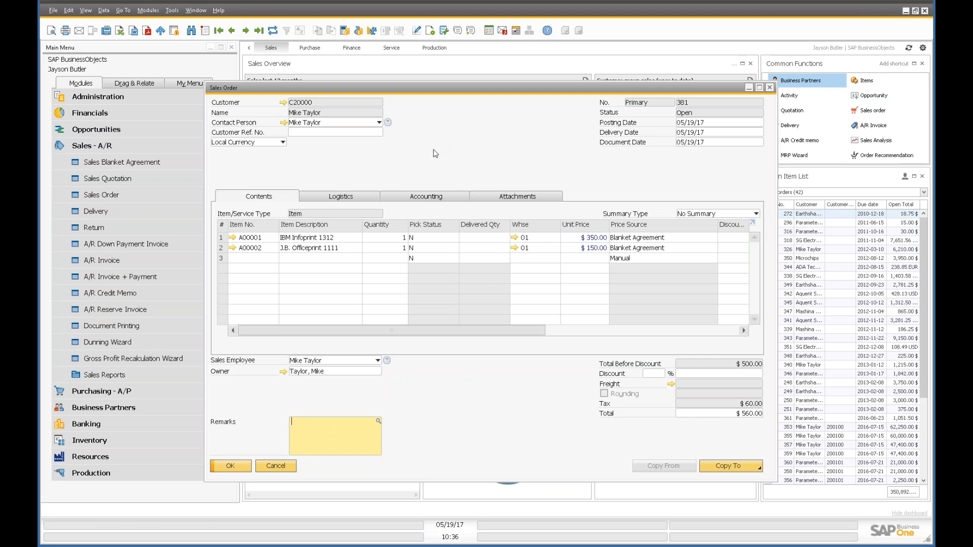
# - Generate a pick list directly from the sales order and move the pick list window aside
pyautogui.moveTo(452, 85); pyautogui.dragTo(454, 80)
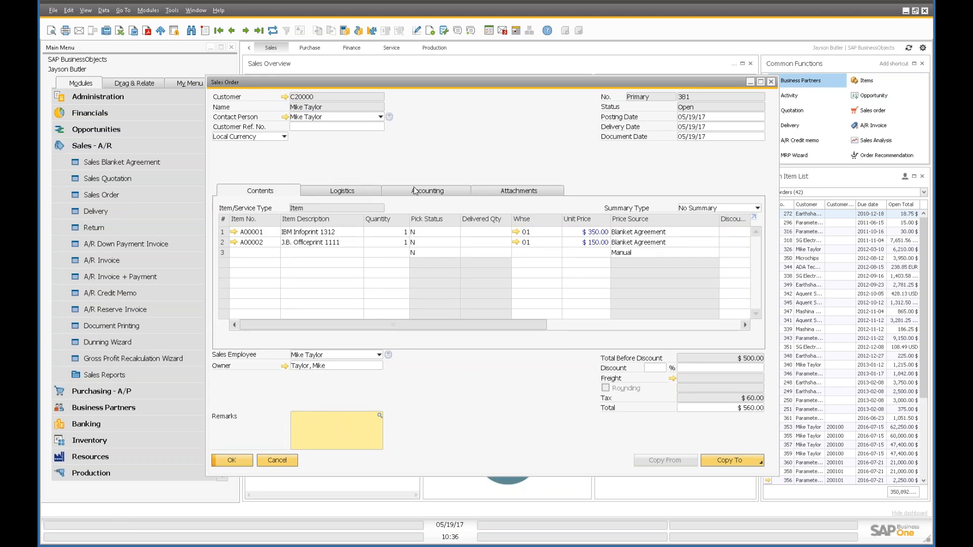
pyautogui.moveTo(273, 84); pyautogui.dragTo(274, 86)
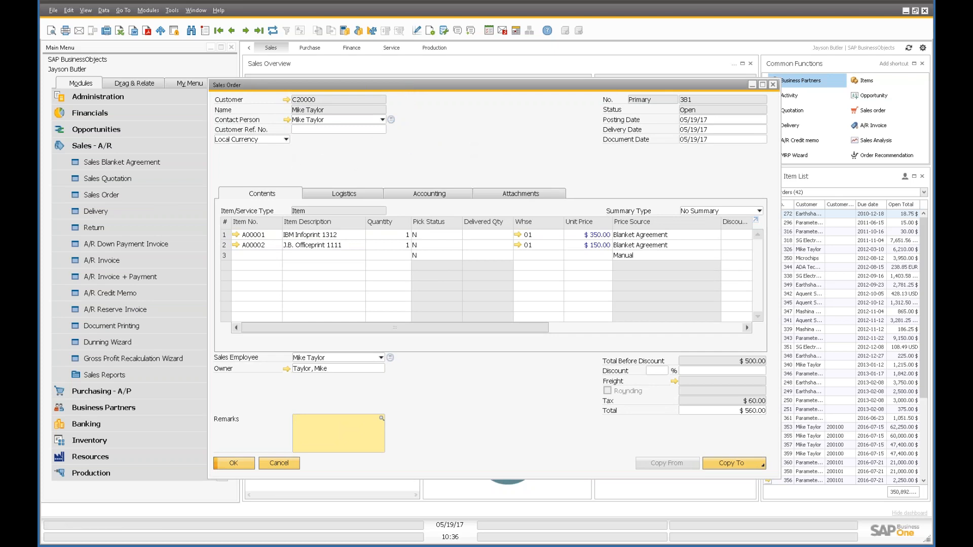
pyautogui.rightClick(444, 164)
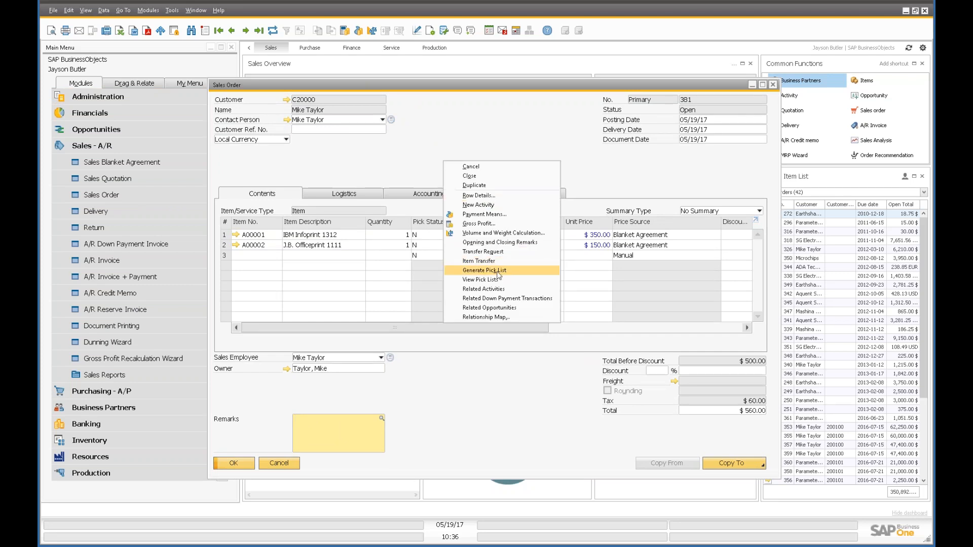
pyautogui.press('XF86AudioMicMute')
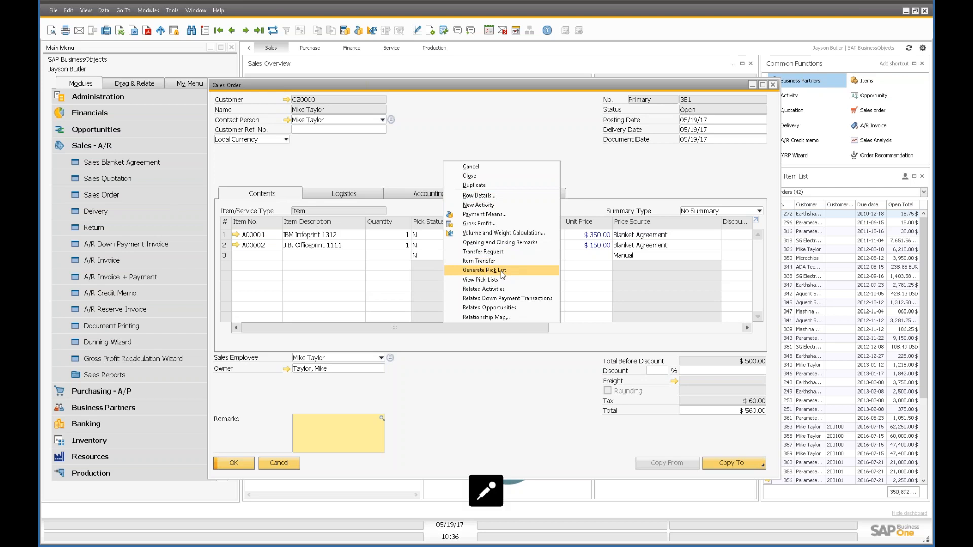
pyautogui.click(502, 272)
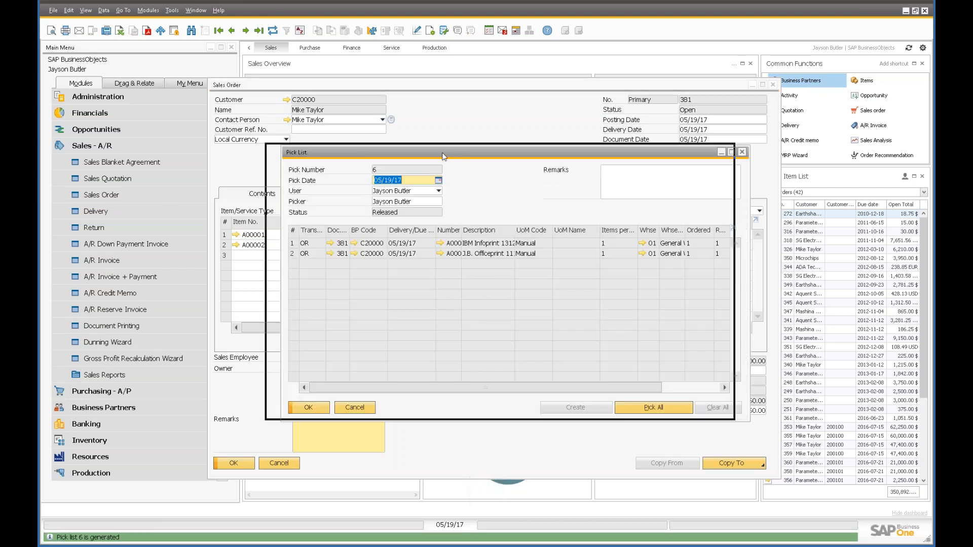
pyautogui.moveTo(443, 156); pyautogui.dragTo(426, 155)
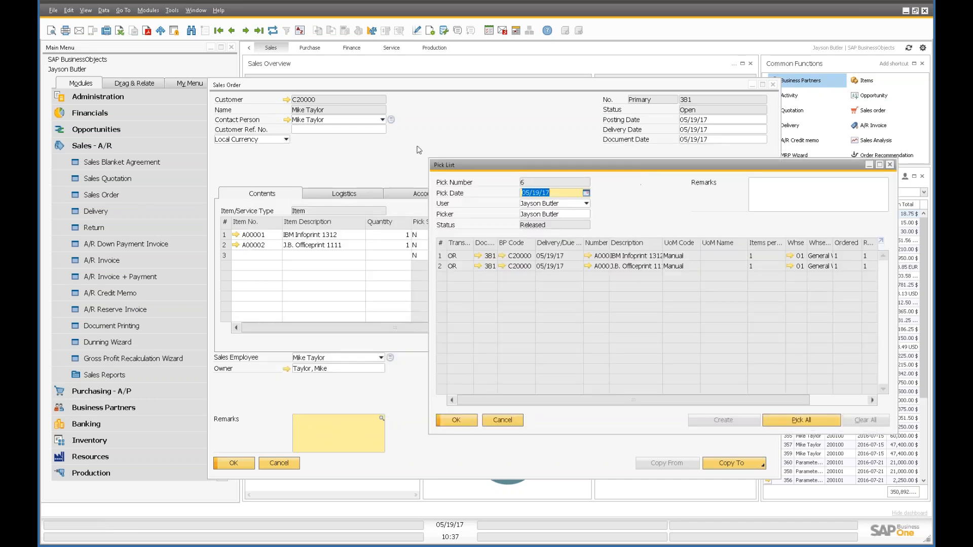
# - Bring the sales order back to the front and review the Print Picking Sheet setting in its logistics details
pyautogui.click(322, 162)
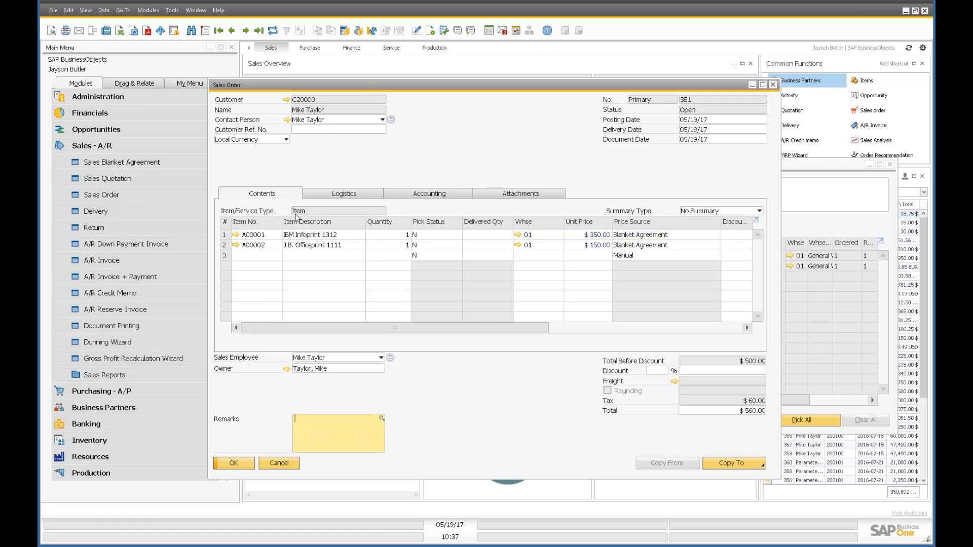
pyautogui.click(420, 194)
pyautogui.click(346, 193)
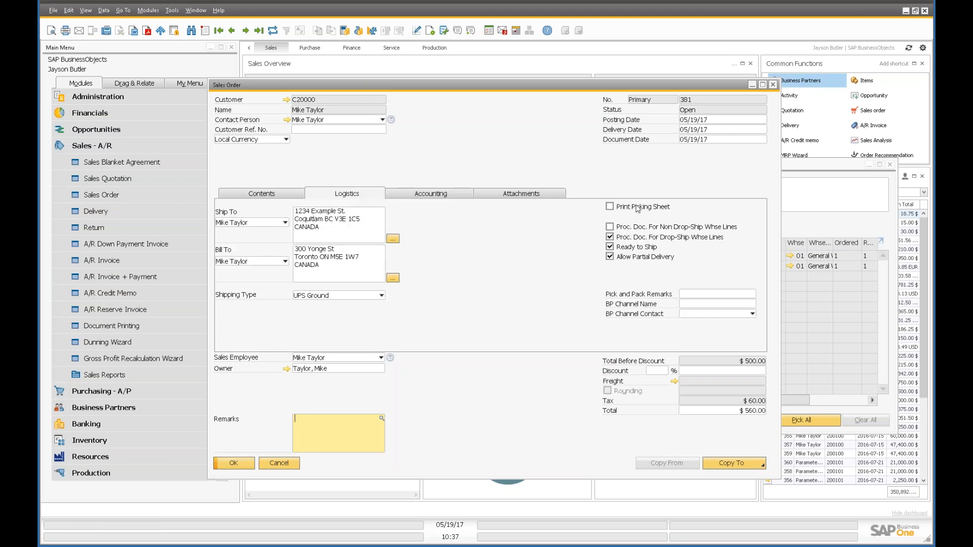
# - Return the sales order to its item lines and bring the pick list window in front of it
pyautogui.click(250, 194)
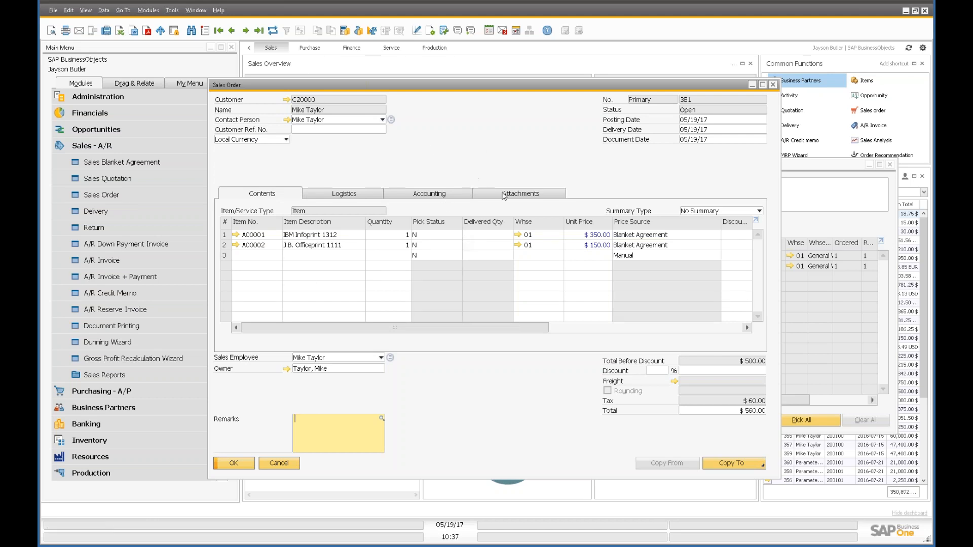
pyautogui.click(820, 196)
pyautogui.moveTo(629, 172); pyautogui.dragTo(521, 177)
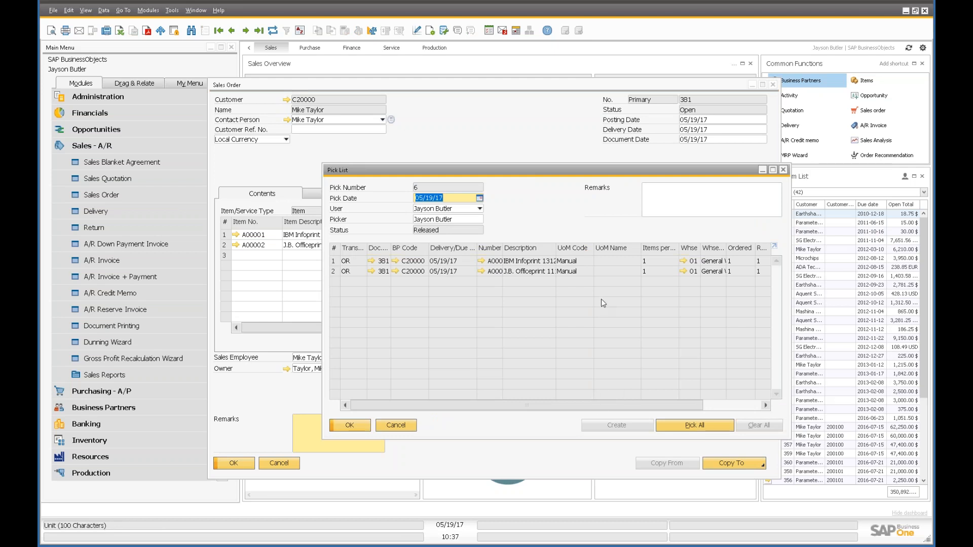
pyautogui.moveTo(381, 170); pyautogui.dragTo(378, 162)
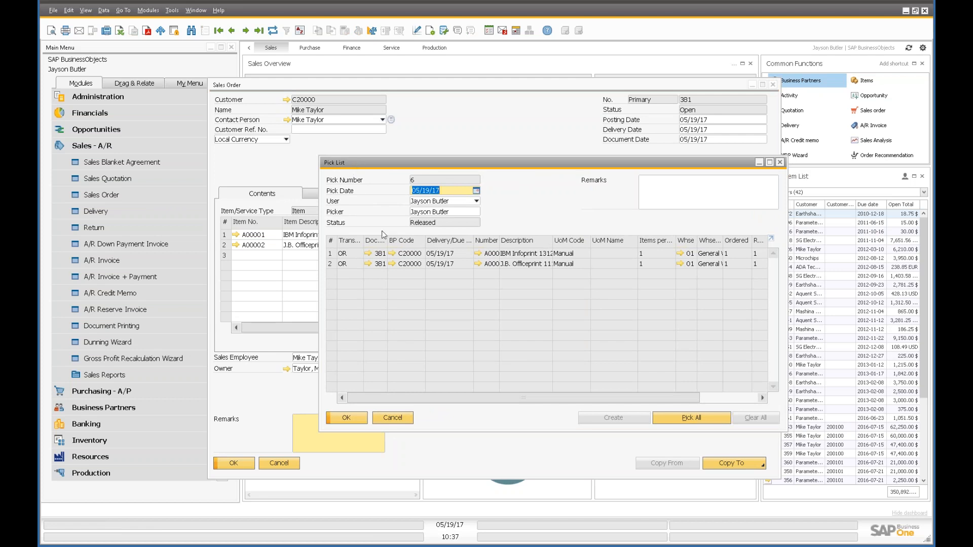
# - Expand the Pick and Pack functions of the Inventory module
pyautogui.click(89, 441)
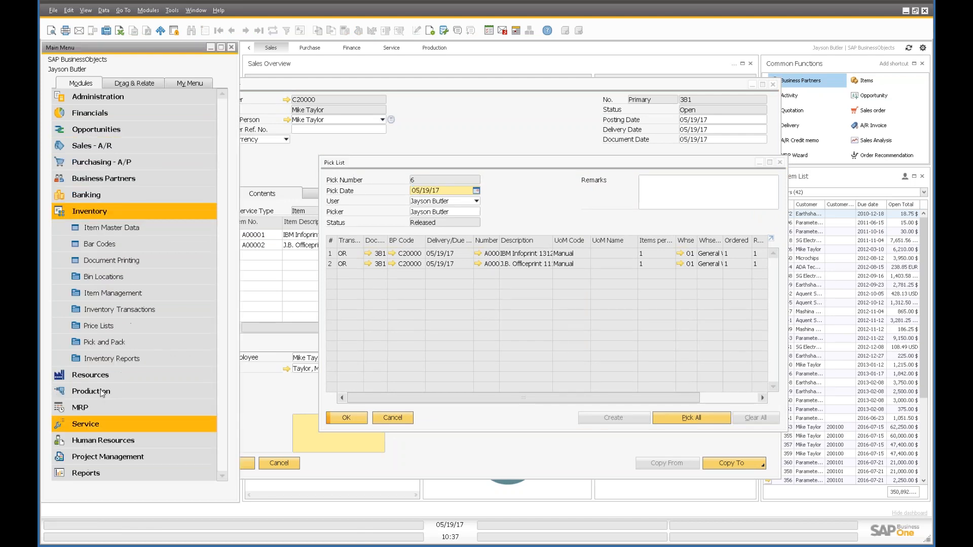
pyautogui.click(104, 342)
pyautogui.click(91, 343)
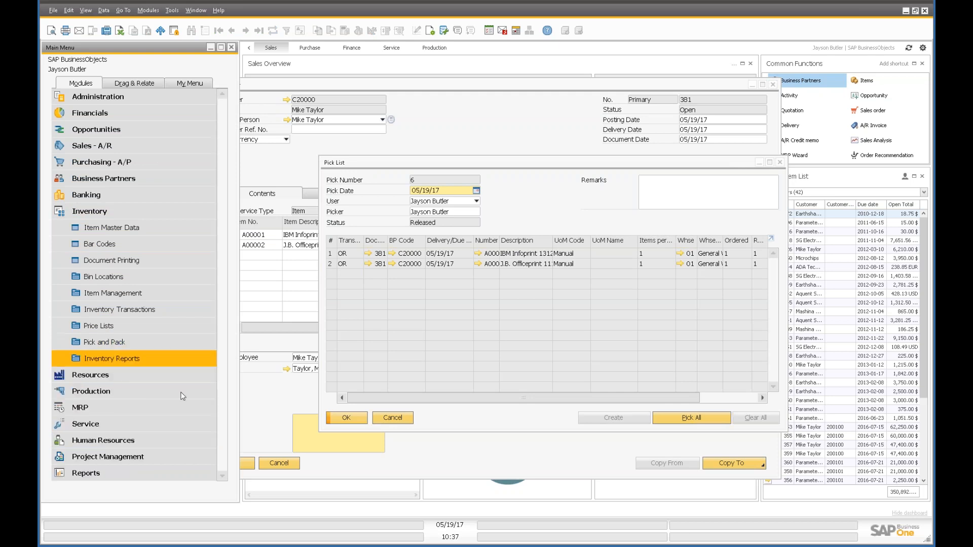
pyautogui.click(98, 343)
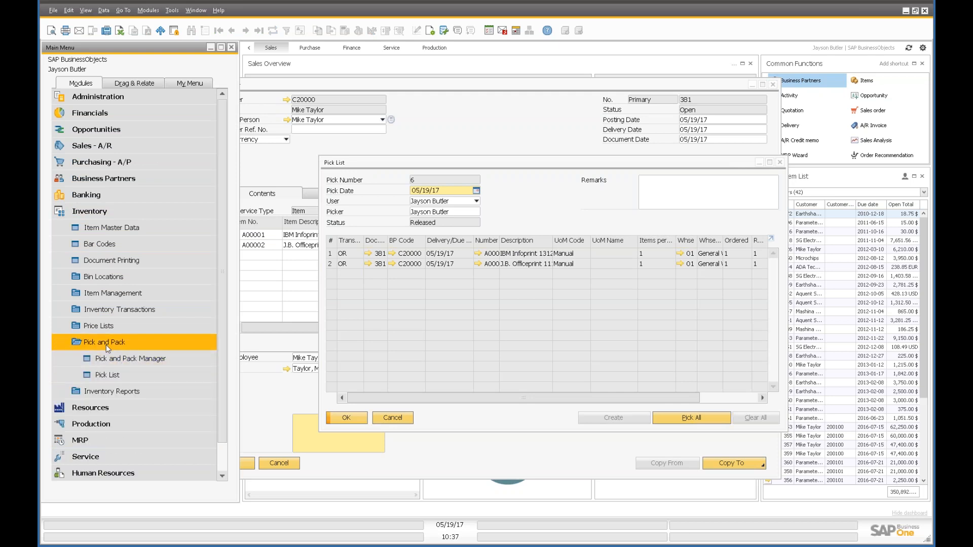
# - Review the Released and Picked quantity columns of the generated pick list and close it
pyautogui.click(541, 199)
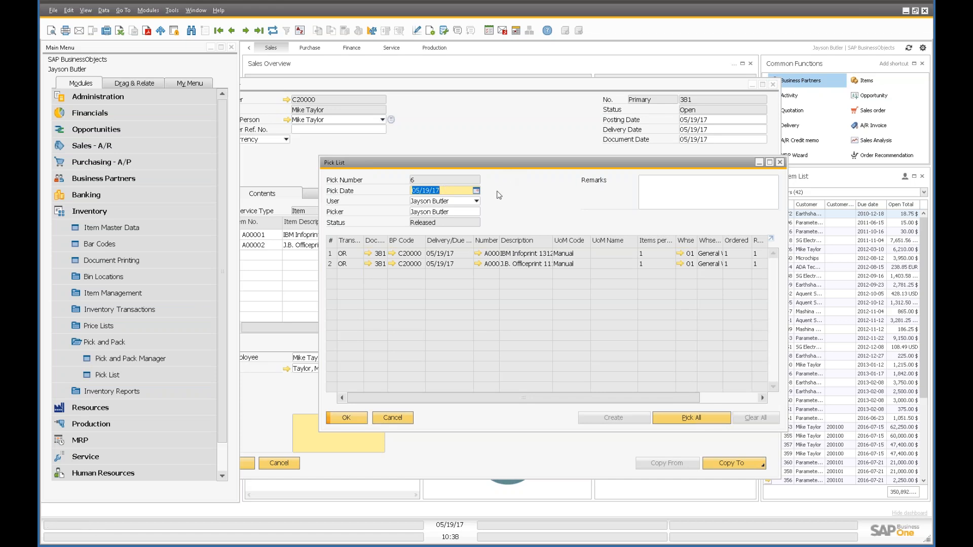
pyautogui.moveTo(658, 399); pyautogui.dragTo(716, 401)
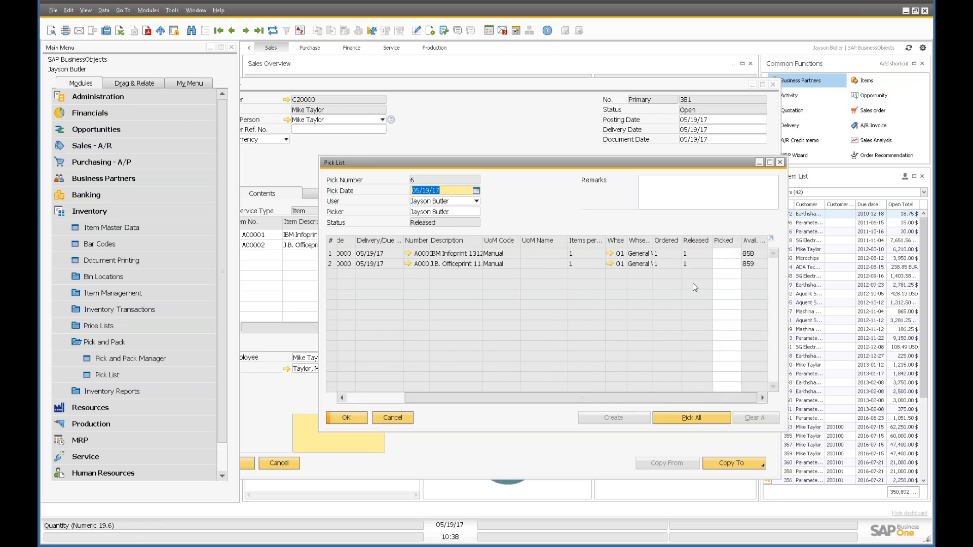
pyautogui.click(392, 419)
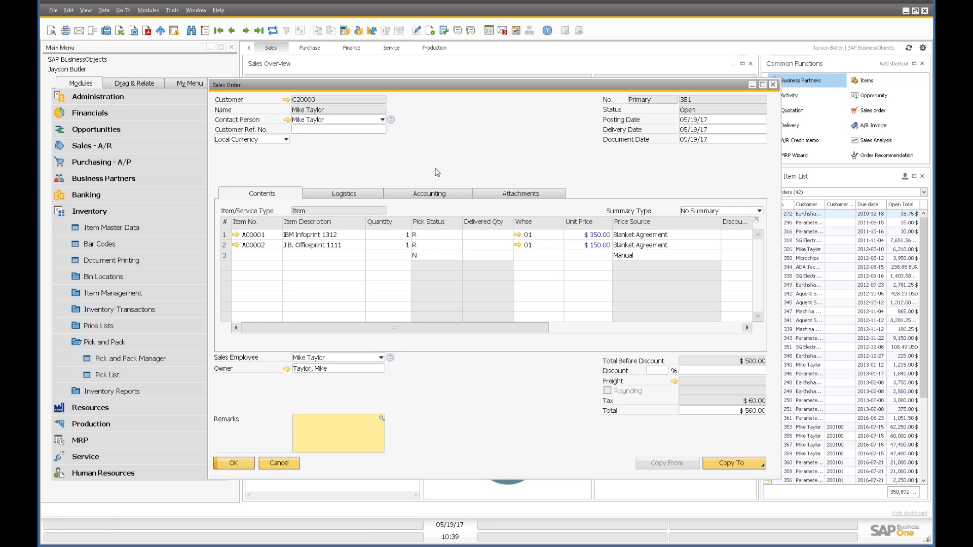
# - View the pick list linked to the sales order, pick all its items and update it
pyautogui.rightClick(437, 171)
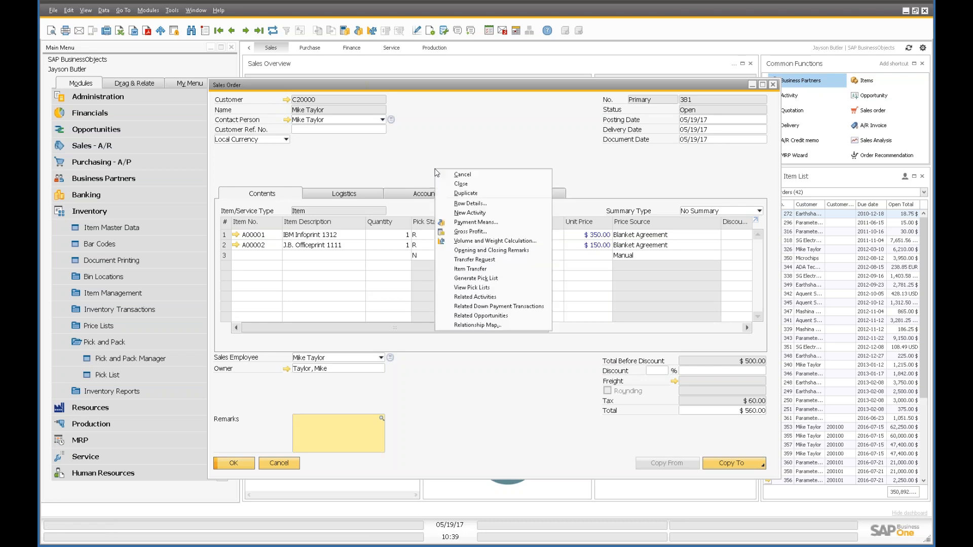
pyautogui.click(472, 288)
pyautogui.moveTo(476, 165); pyautogui.dragTo(418, 145)
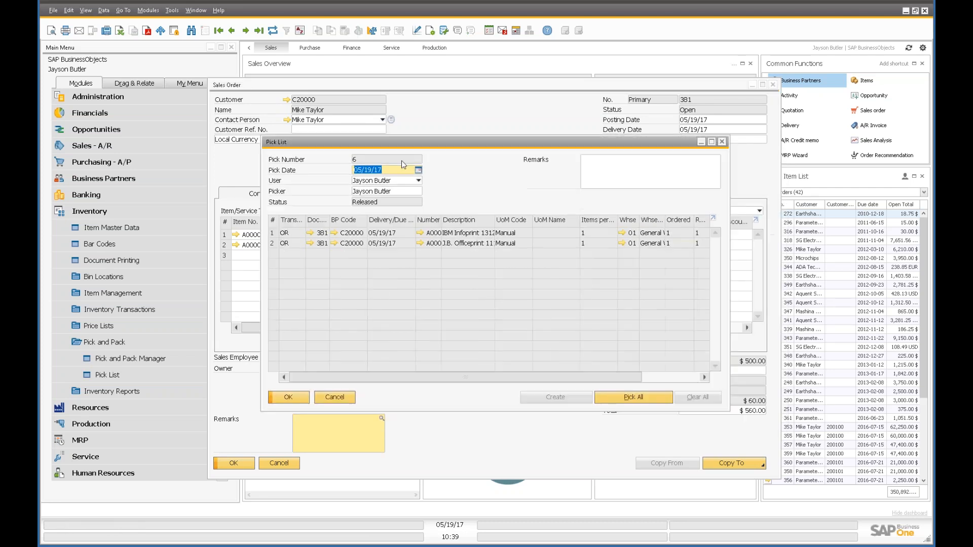
pyautogui.moveTo(528, 378); pyautogui.dragTo(648, 378)
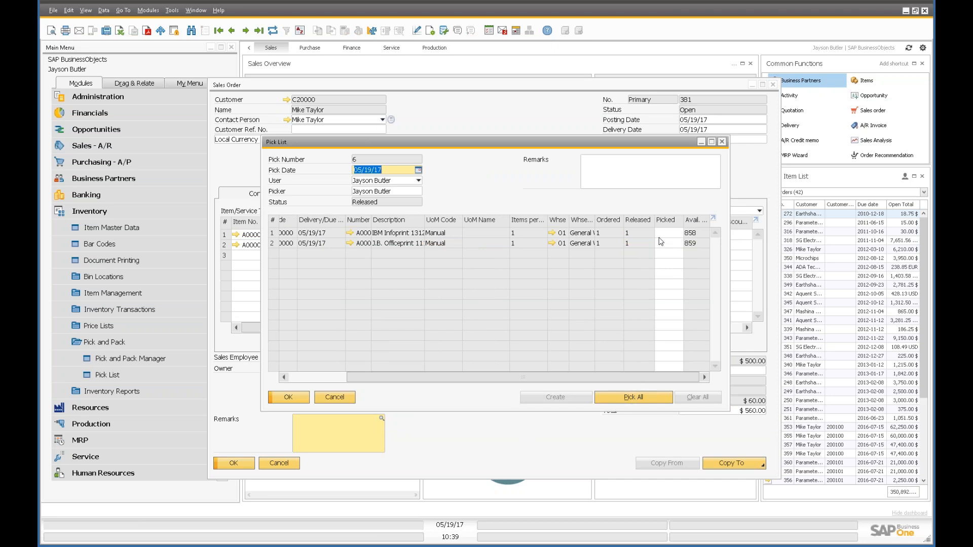
pyautogui.click(633, 397)
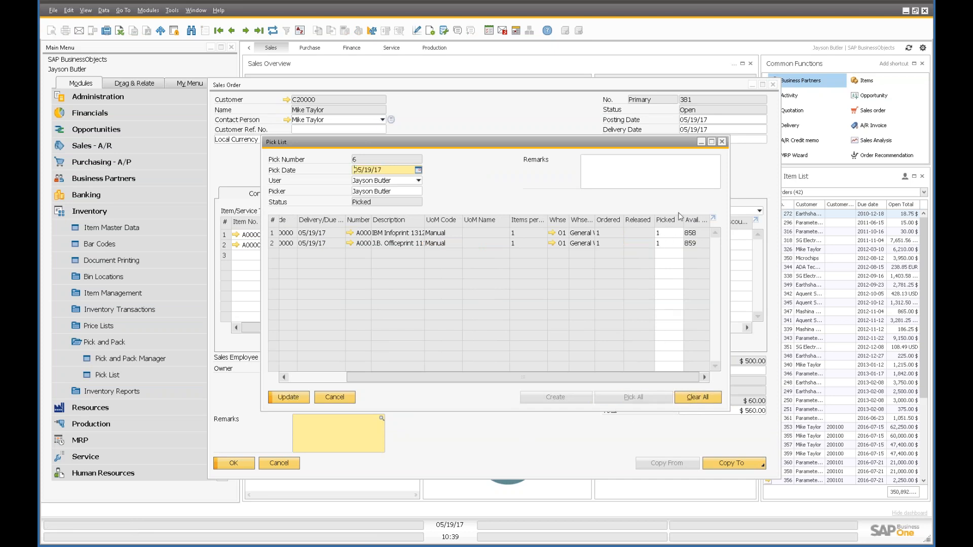
pyautogui.click(291, 398)
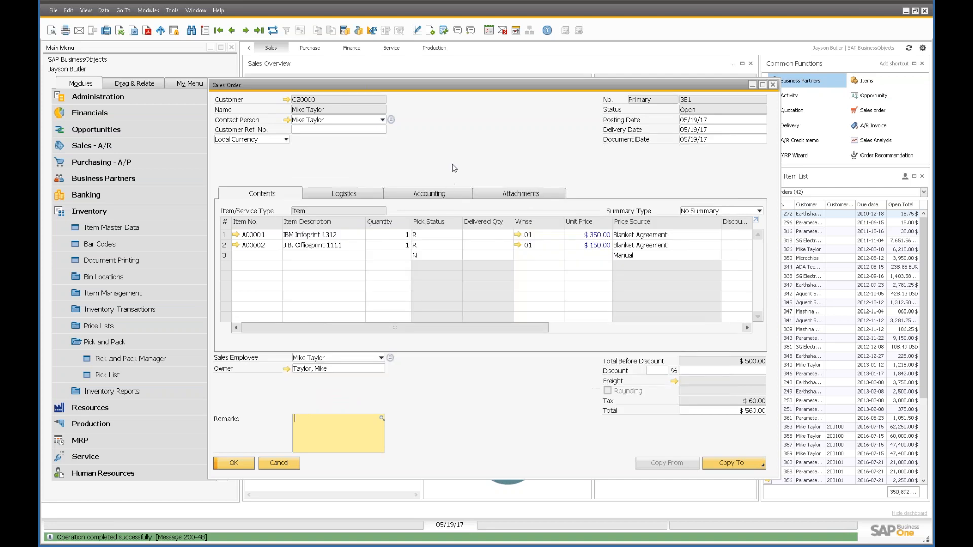
# - Reload the sales order to check its lines' pick status, look over its available actions and close it
pyautogui.click(265, 33)
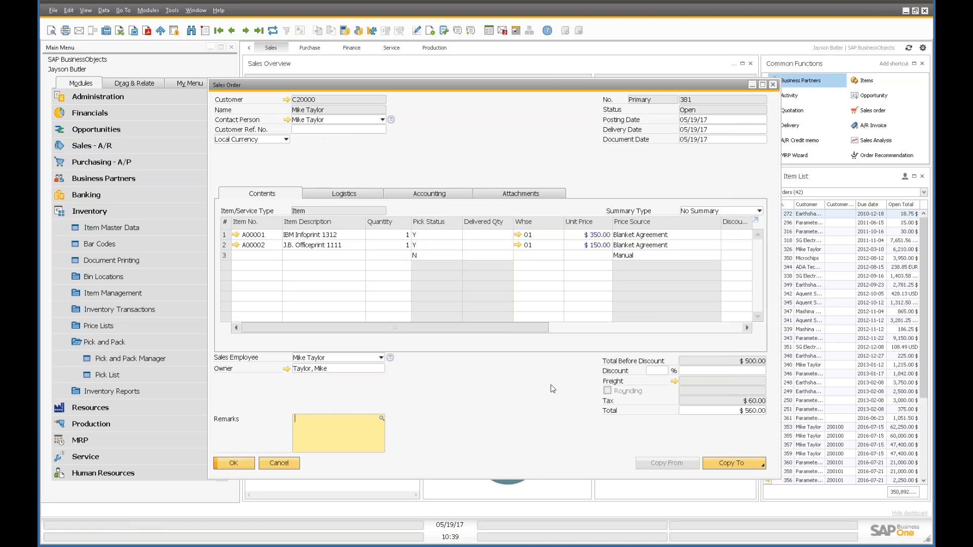
pyautogui.rightClick(463, 163)
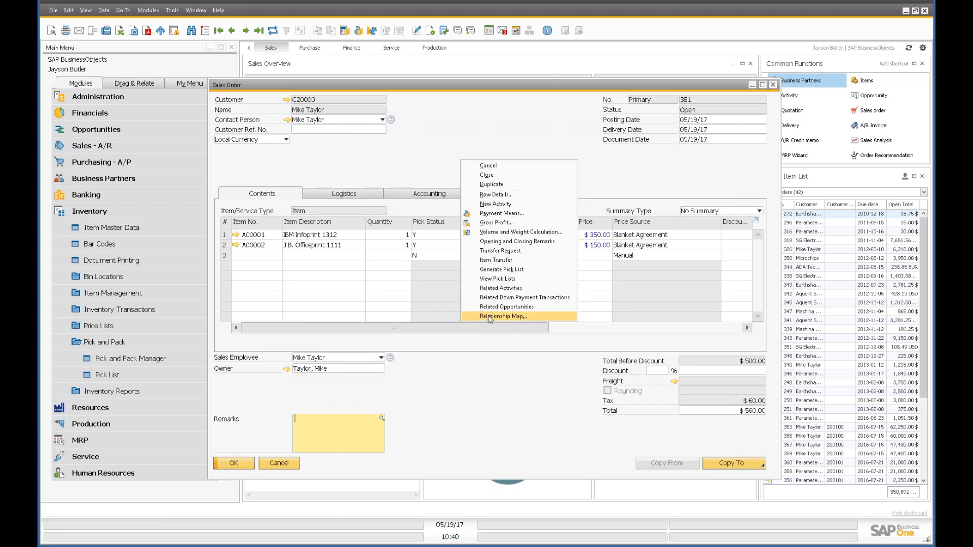
pyautogui.click(450, 177)
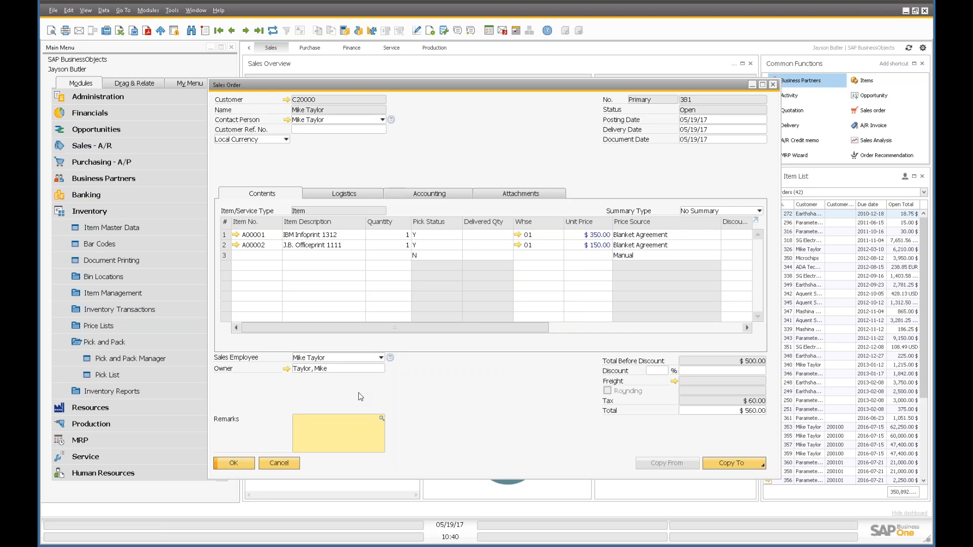
pyautogui.click(240, 467)
# - Start a new sales order for the same customer
pyautogui.click(88, 148)
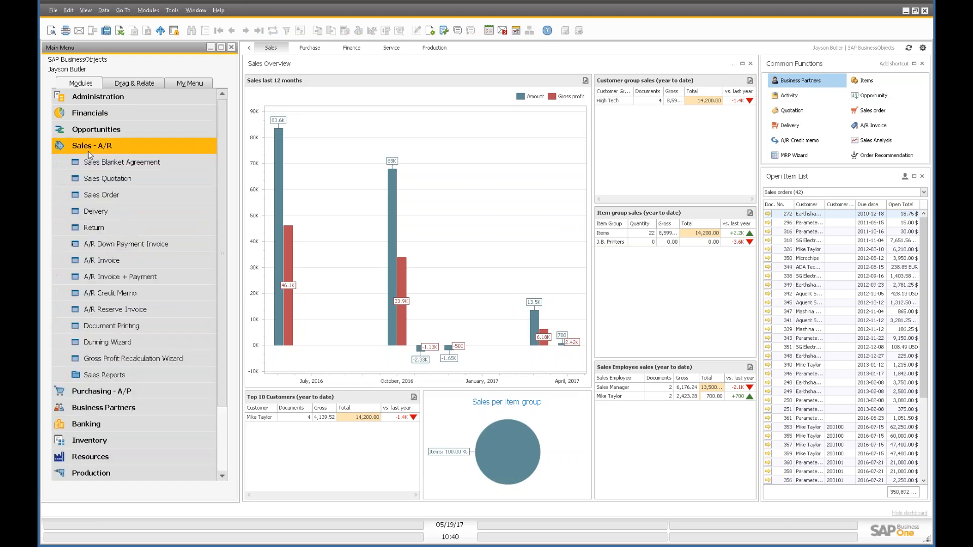
pyautogui.click(99, 196)
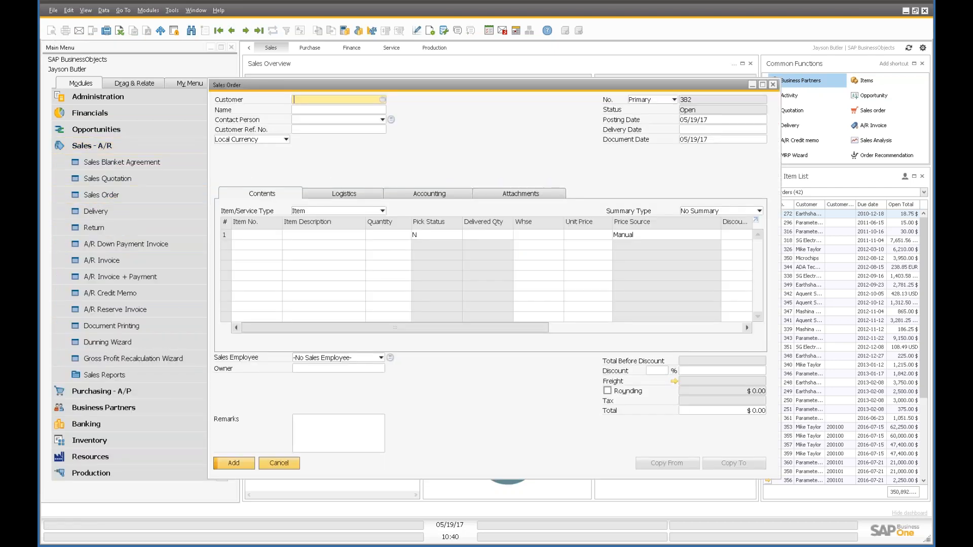
pyautogui.press('Tab')
pyautogui.press('Return')
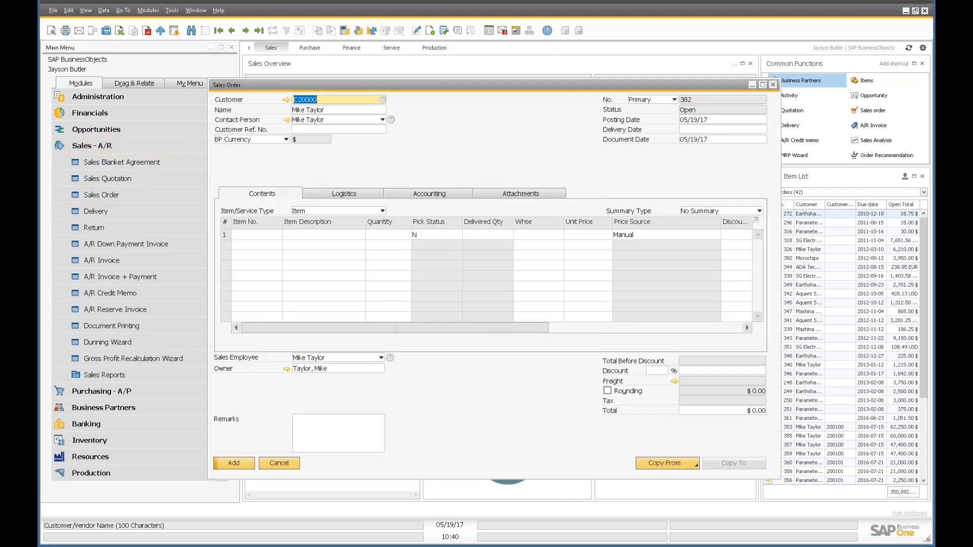
# - Add items A00001, A00002 and A00003 to the new sales order and set the delivery date to 05/19/17
pyautogui.click(278, 234)
pyautogui.press('Tab')
pyautogui.keyDown('ctrl'); pyautogui.click(304, 221); pyautogui.keyUp('ctrl')
pyautogui.keyDown('ctrl'); pyautogui.click(305, 238); pyautogui.keyUp('ctrl')
pyautogui.click(285, 344)
pyautogui.click(710, 129)
pyautogui.write('t')
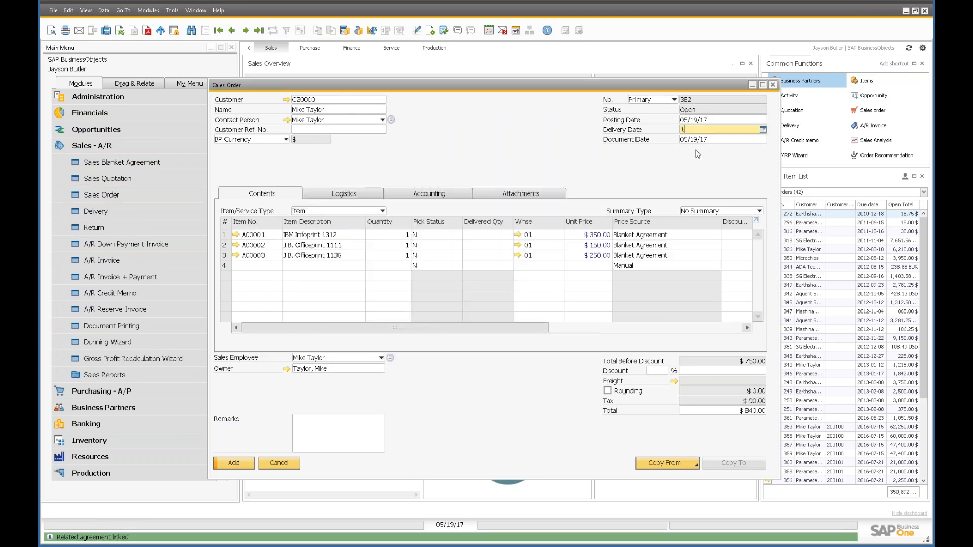
pyautogui.press('Tab')
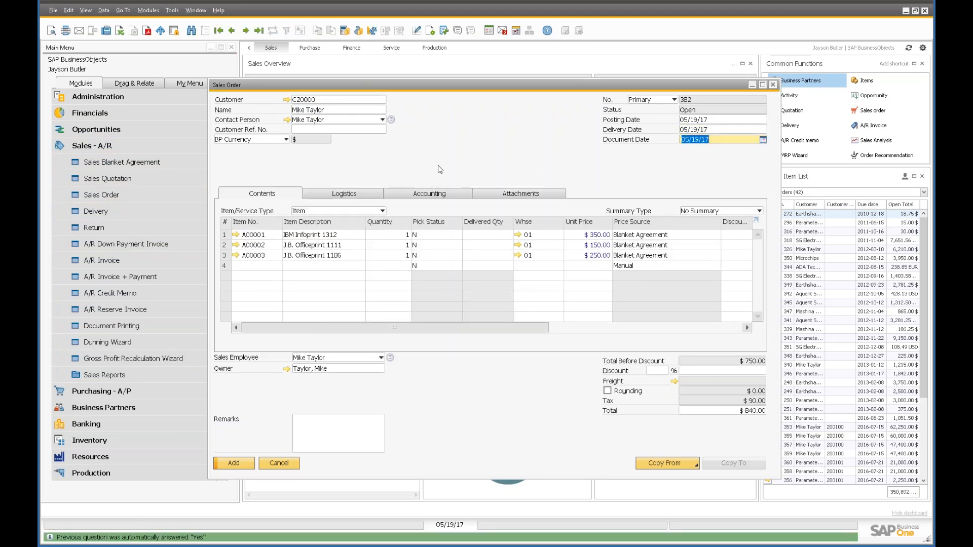
# - Clear Ready to Ship in the order's logistics details and turn it back on
pyautogui.click(376, 194)
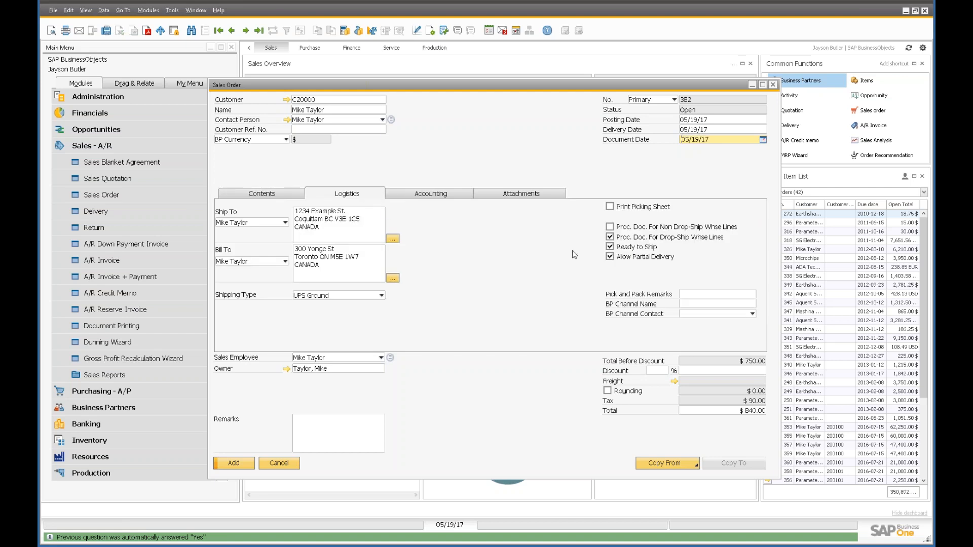
pyautogui.click(611, 247)
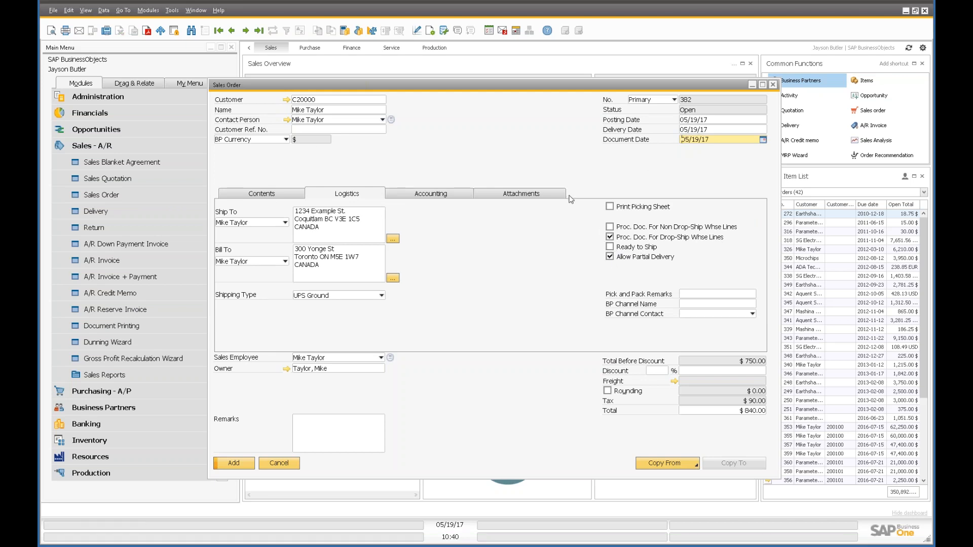
pyautogui.click(610, 247)
# - Return to the item lines, add the sales order, and display the newly added order in a window moved aside
pyautogui.click(283, 196)
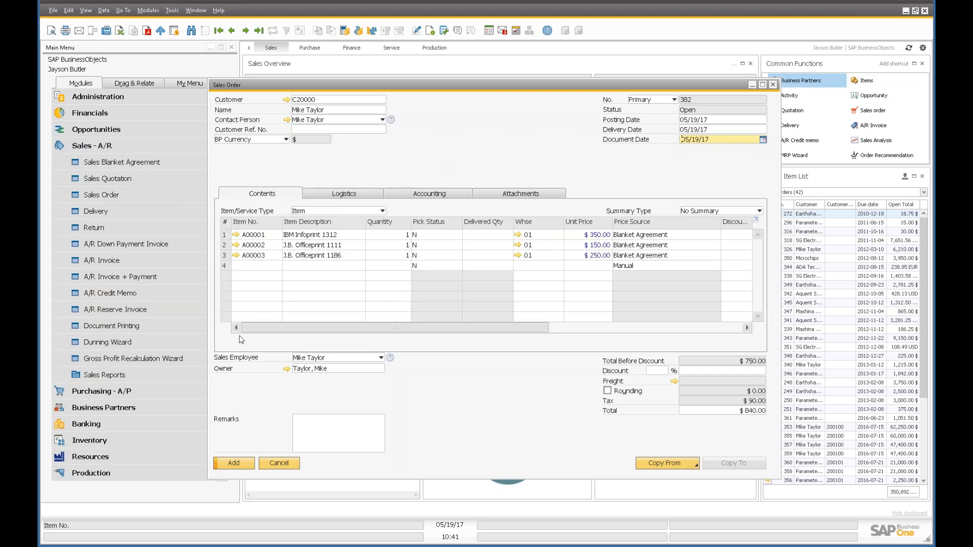
pyautogui.click(237, 463)
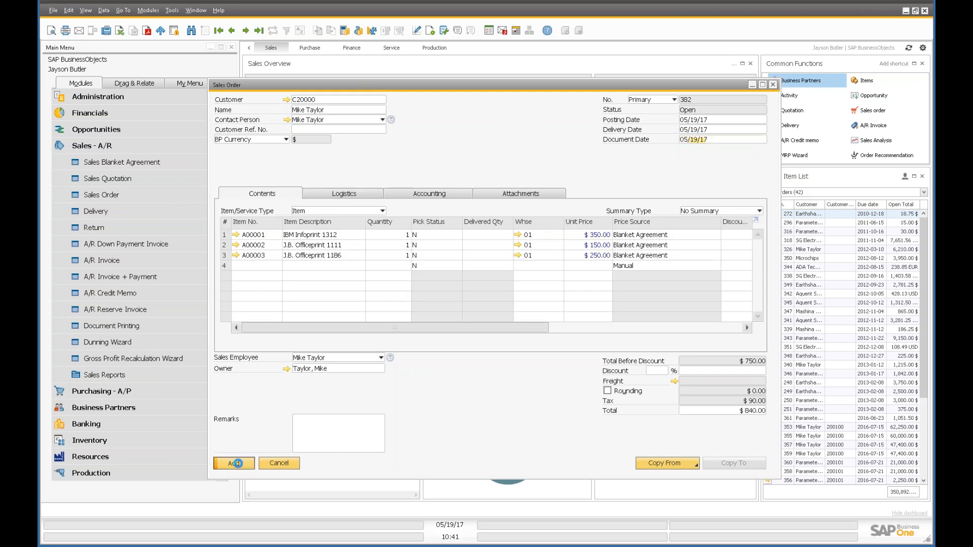
pyautogui.click(259, 31)
pyautogui.moveTo(432, 85); pyautogui.dragTo(465, 84)
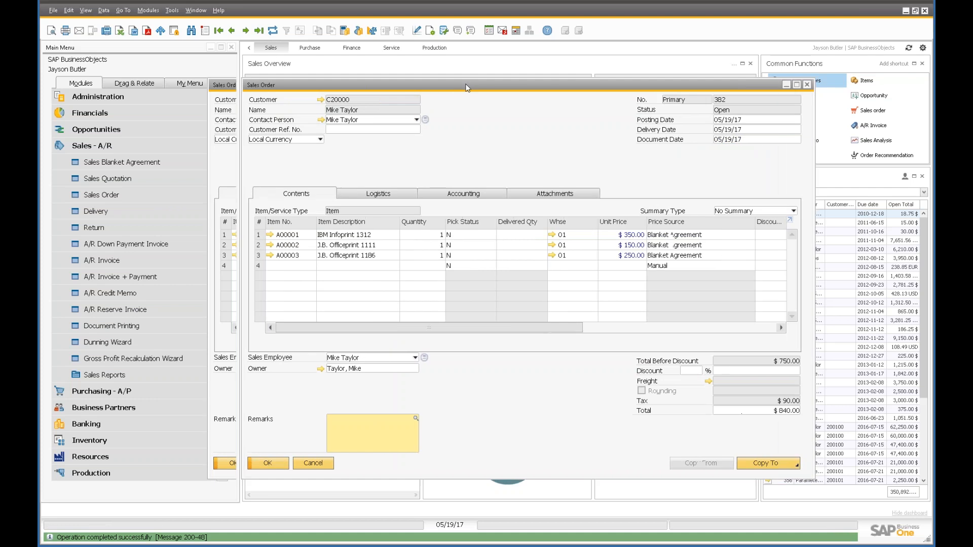
# - Review the new order's delivery date and logistics settings, returning to its item lines
pyautogui.click(746, 131)
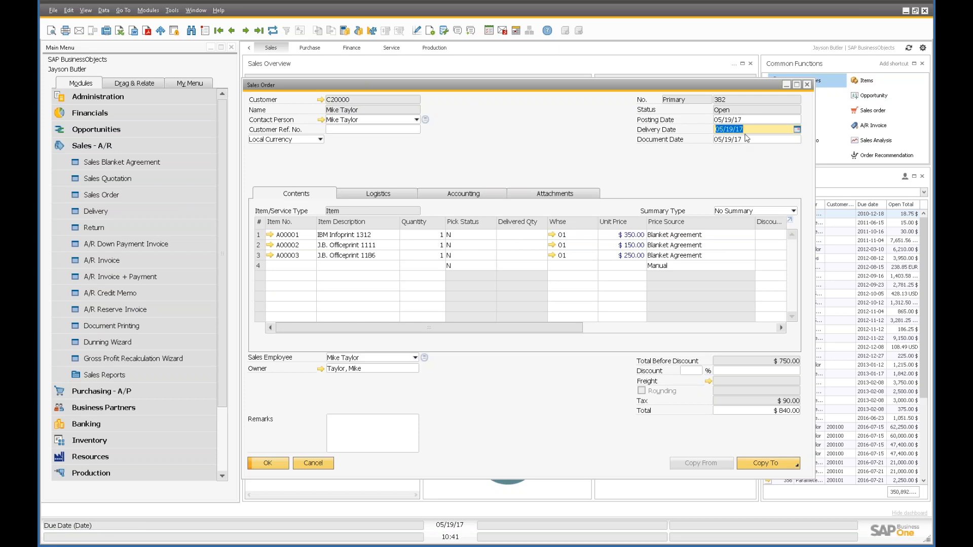
pyautogui.click(754, 130)
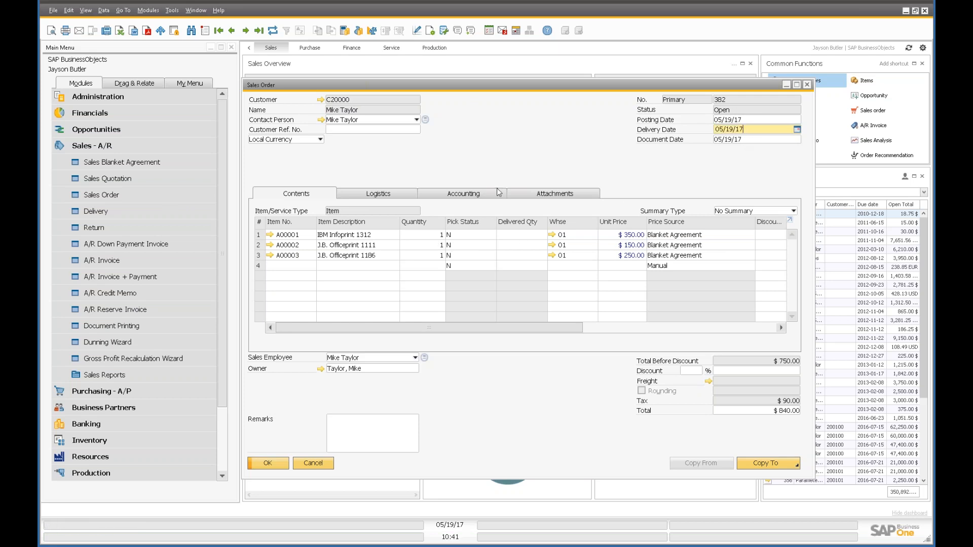
pyautogui.click(413, 198)
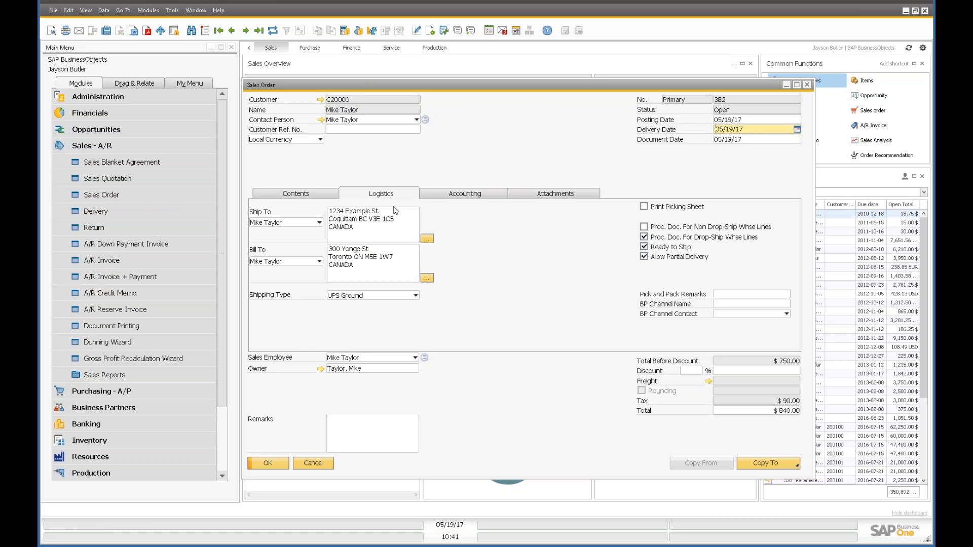
pyautogui.click(311, 195)
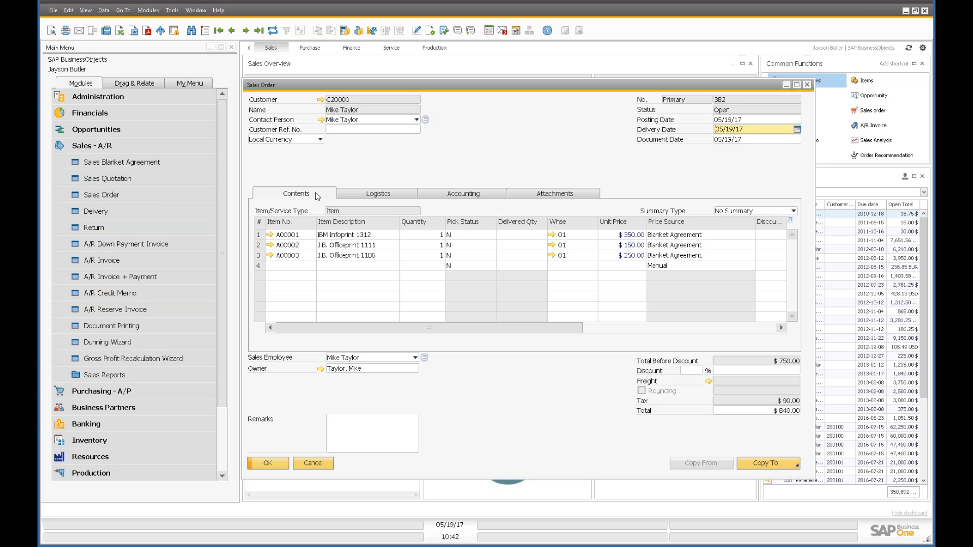
# - Minimize the sales order and open the selection criteria of the Pick and Pack Manager in Inventory
pyautogui.click(787, 85)
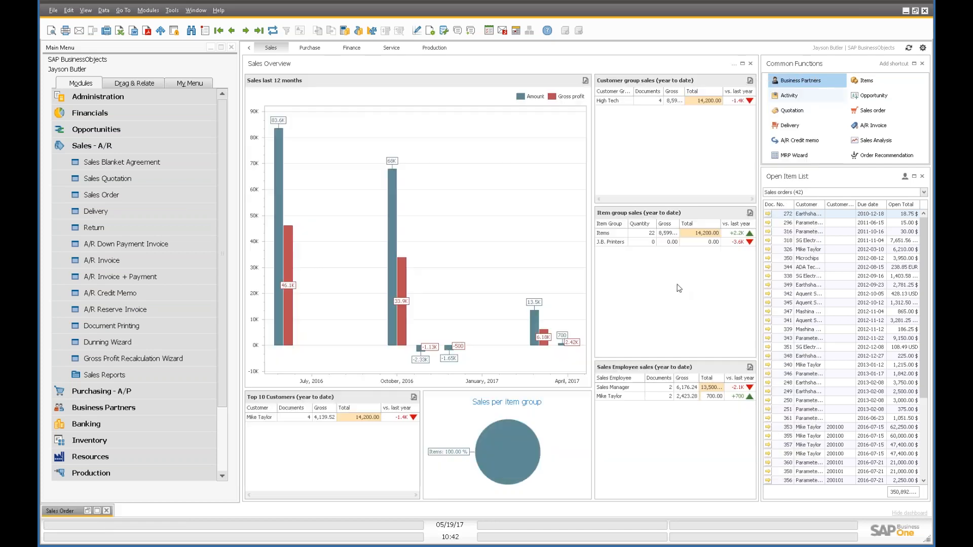
pyautogui.click(101, 152)
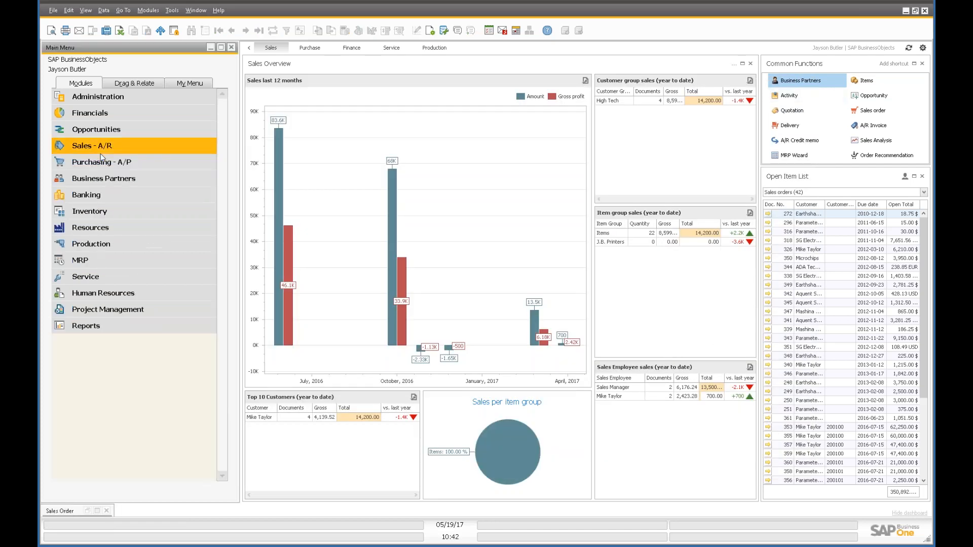
pyautogui.click(82, 213)
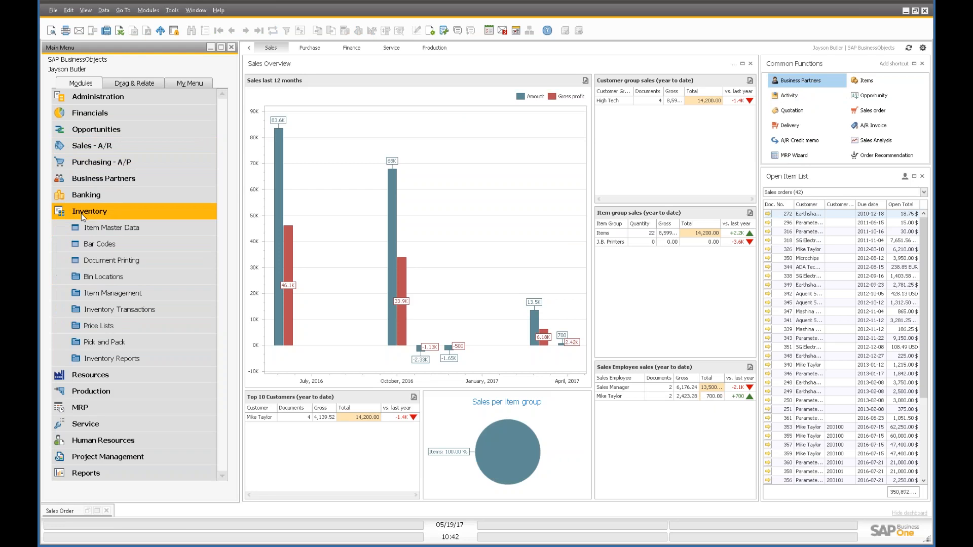
pyautogui.click(99, 345)
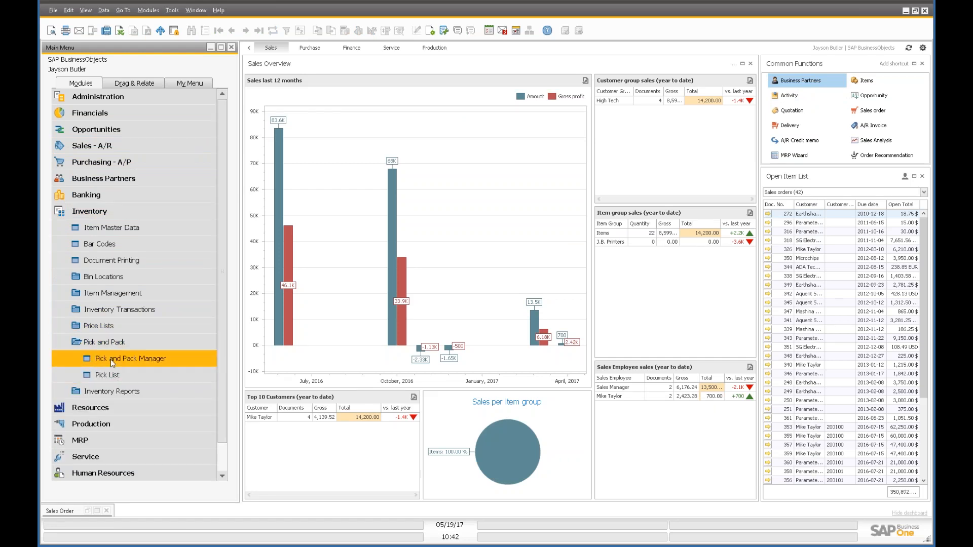
pyautogui.click(110, 360)
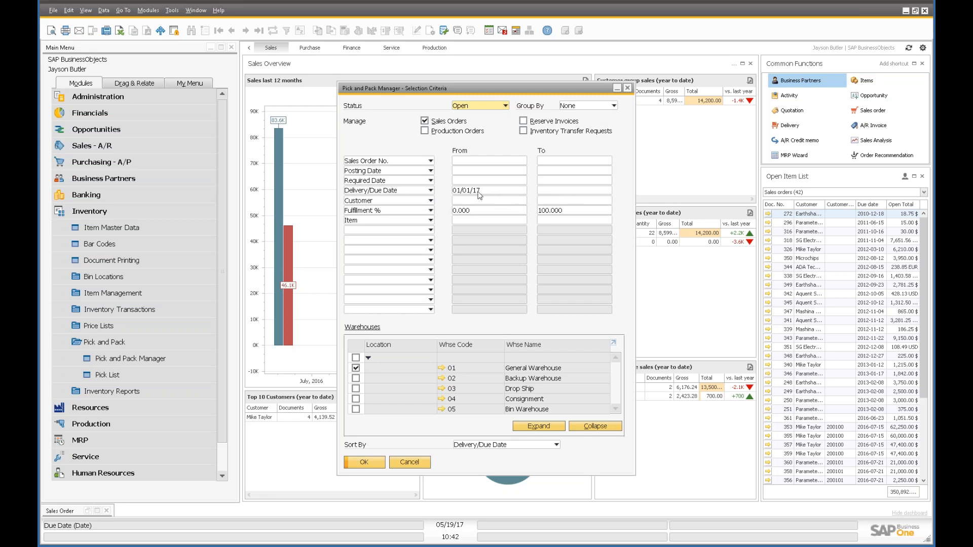
# - Set the end of the Delivery/Due Date range to 05/19/17 and clear its start date
pyautogui.click(561, 194)
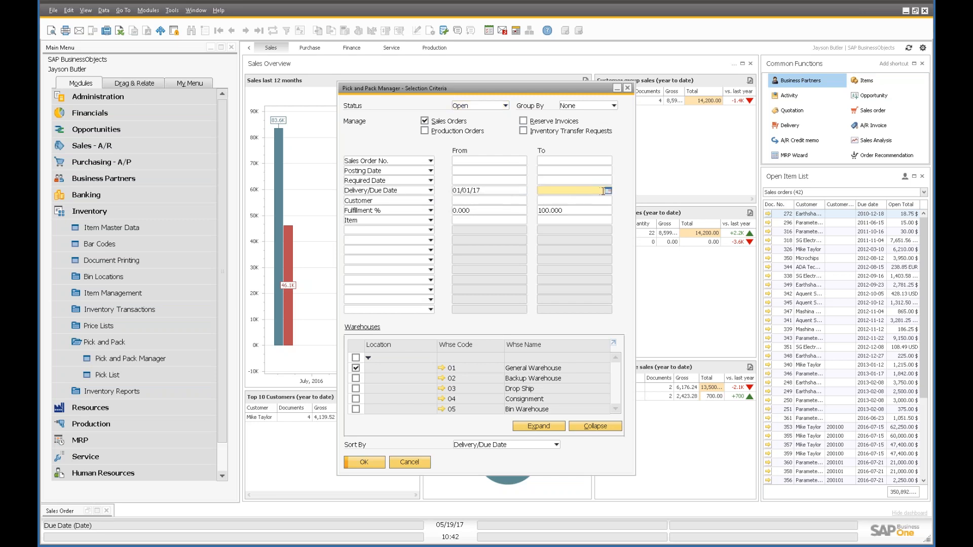
pyautogui.write('t')
pyautogui.press('Tab')
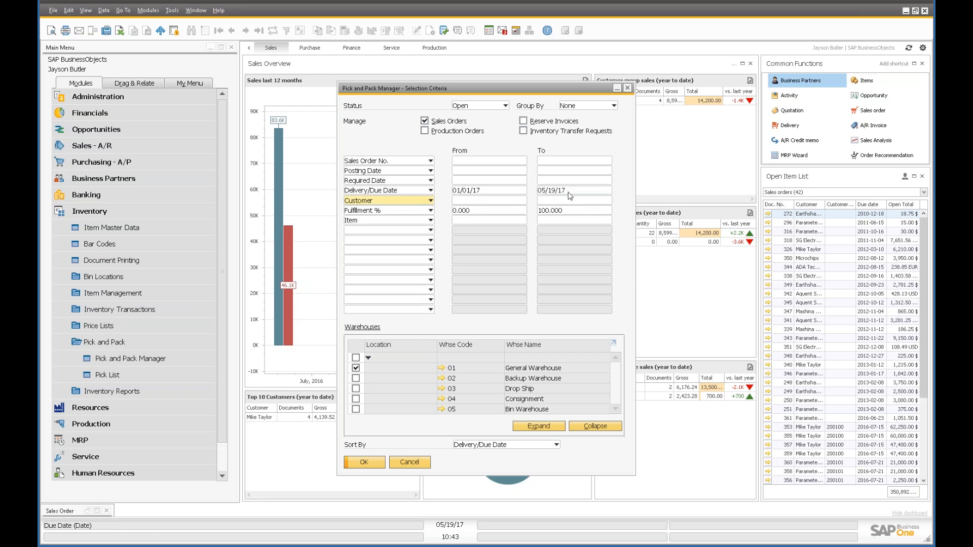
pyautogui.click(486, 190)
pyautogui.press('BackSpace')
pyautogui.press('Tab')
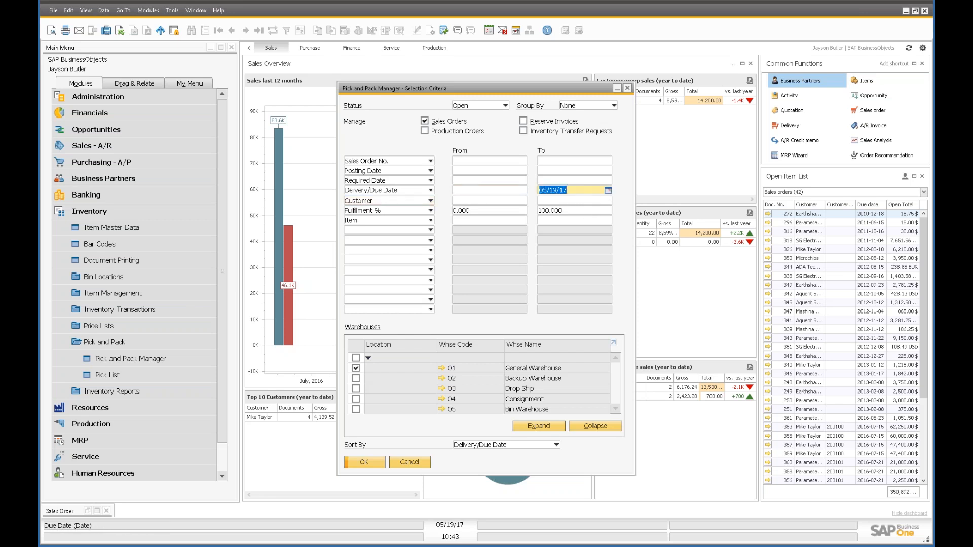
pyautogui.click(584, 189)
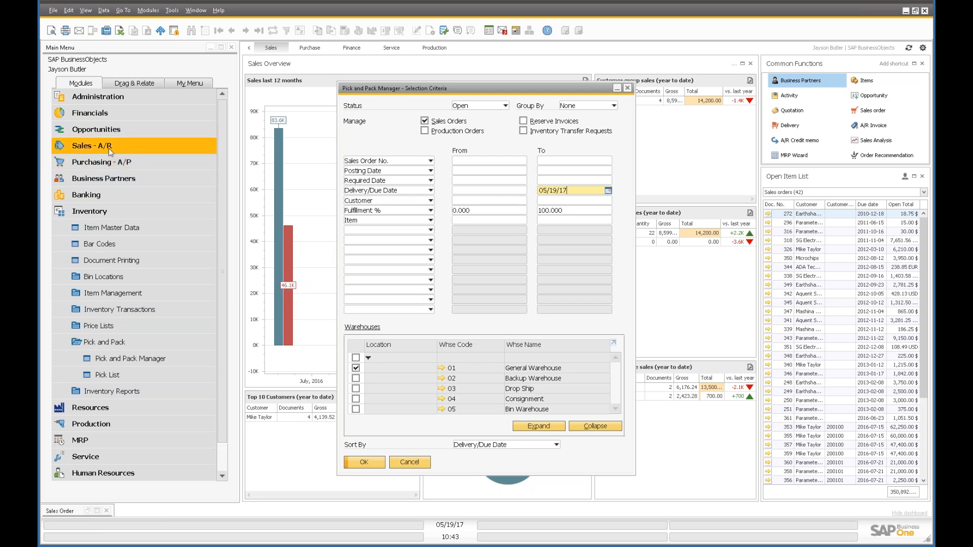
# - Clear the Delivery/Due Date end, set its start to 01/01/17, and run the selection for open sales orders
pyautogui.doubleClick(577, 191)
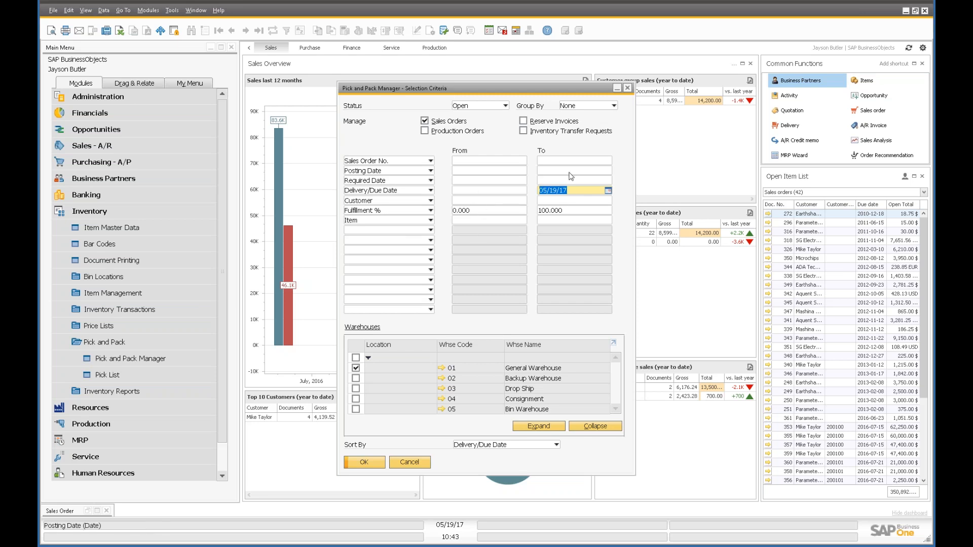
pyautogui.press('BackSpace')
pyautogui.click(479, 195)
pyautogui.write('0101')
pyautogui.press('Tab')
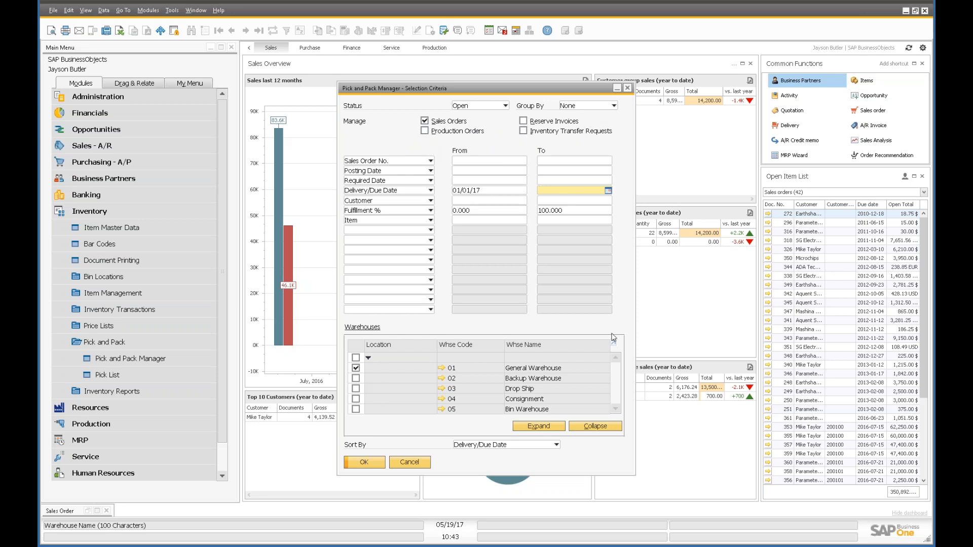
pyautogui.click(364, 462)
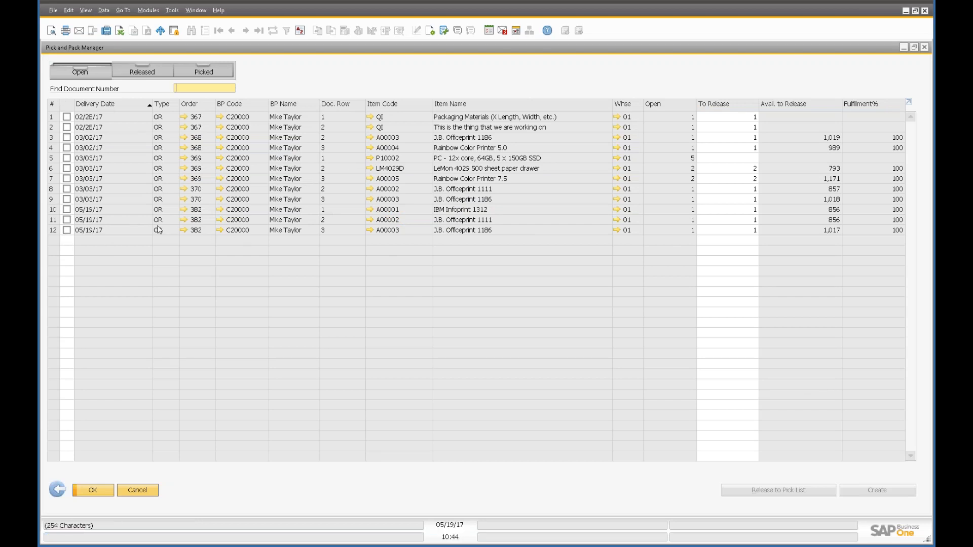
# - Try selecting only the three order lines due 05/19/17, then all lines at once, clearing each selection
pyautogui.click(66, 209)
pyautogui.click(66, 220)
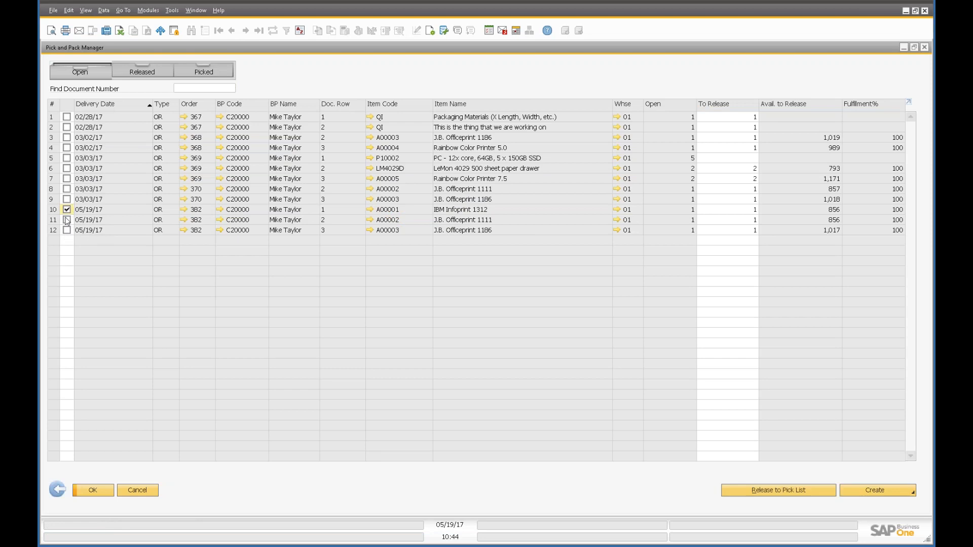
pyautogui.click(66, 230)
pyautogui.click(67, 209)
pyautogui.click(66, 219)
pyautogui.click(67, 230)
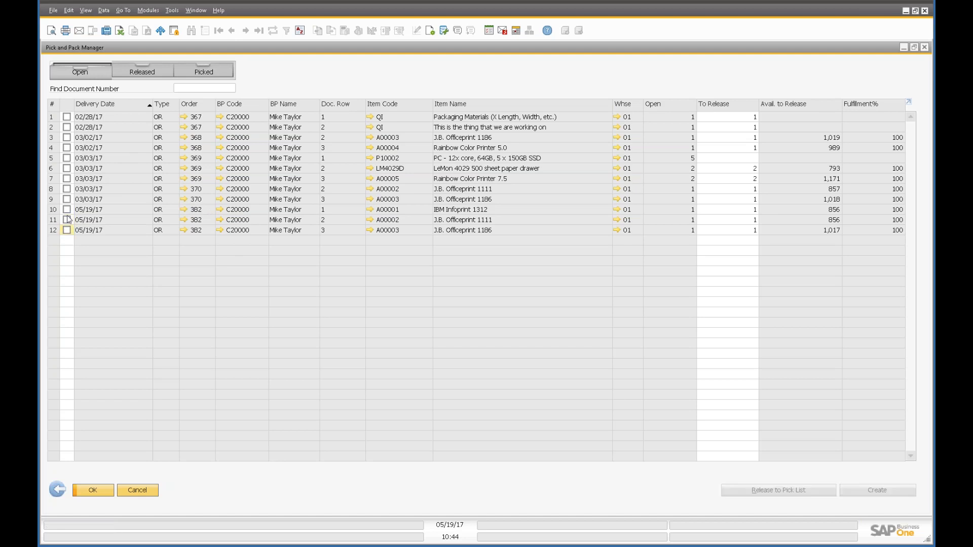
pyautogui.click(66, 108)
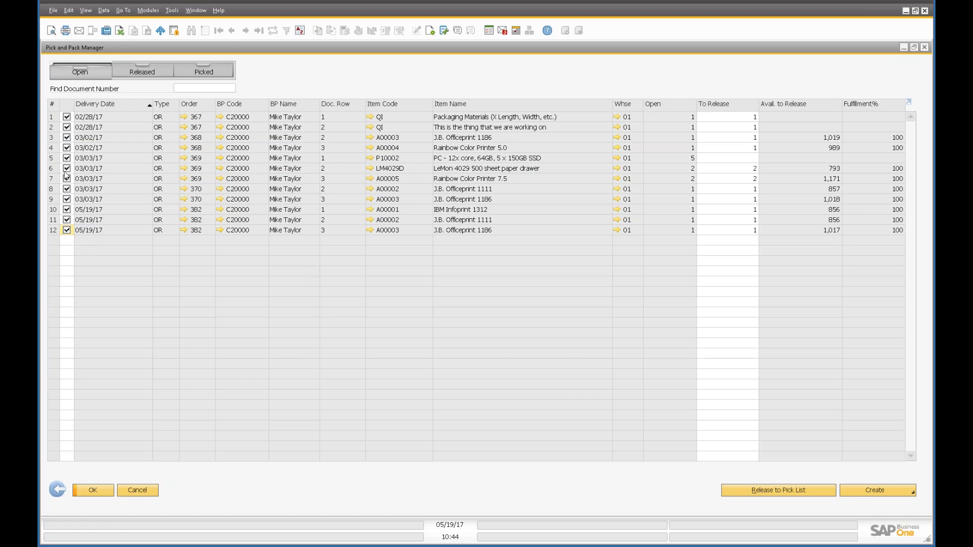
pyautogui.click(70, 106)
# - Select the three order lines with delivery date 05/19/17 and release them to a pick list
pyautogui.click(66, 230)
pyautogui.click(66, 220)
pyautogui.click(67, 210)
pyautogui.click(756, 490)
pyautogui.click(765, 494)
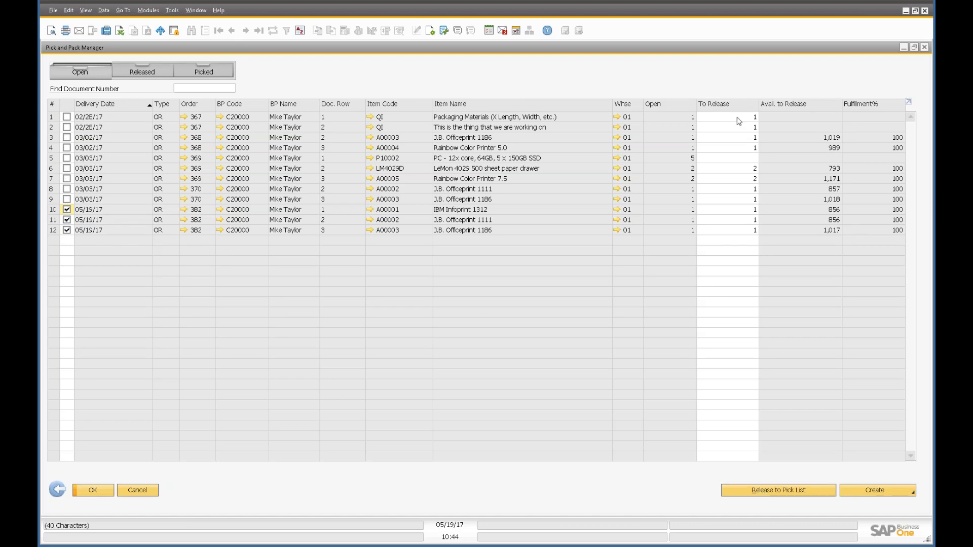
pyautogui.click(768, 491)
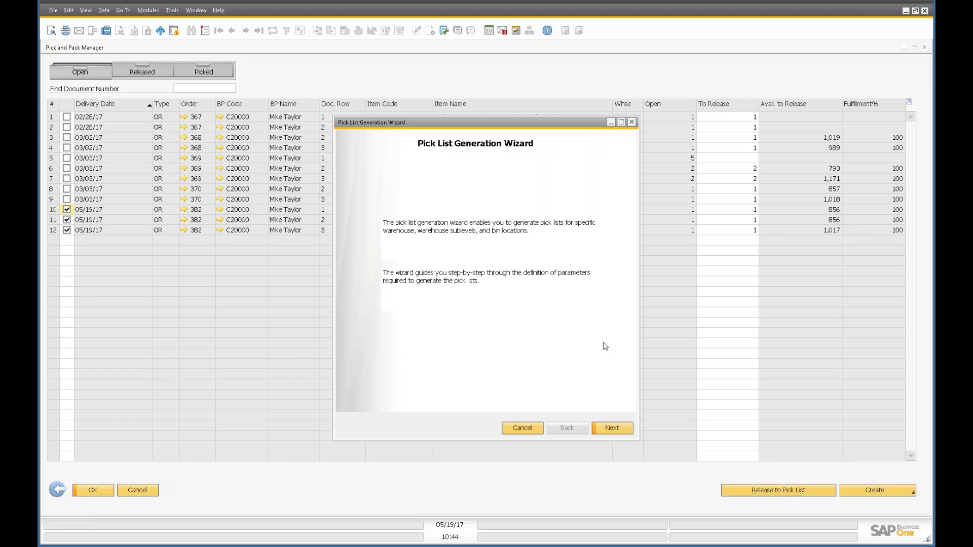
# - Generate the pick list without any split parameters, keeping the 05/19/17 pick date, default user and picker, and empty remarks
pyautogui.click(616, 435)
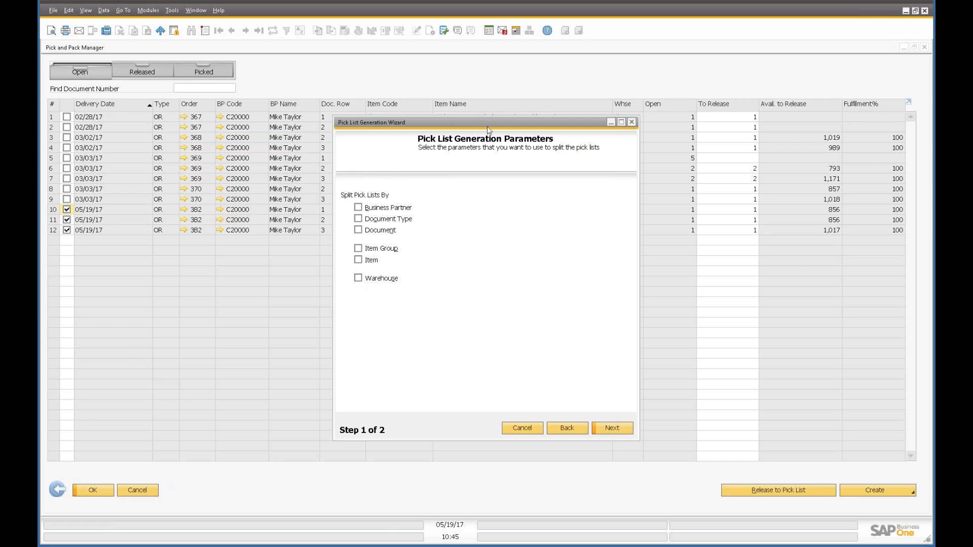
pyautogui.click(625, 434)
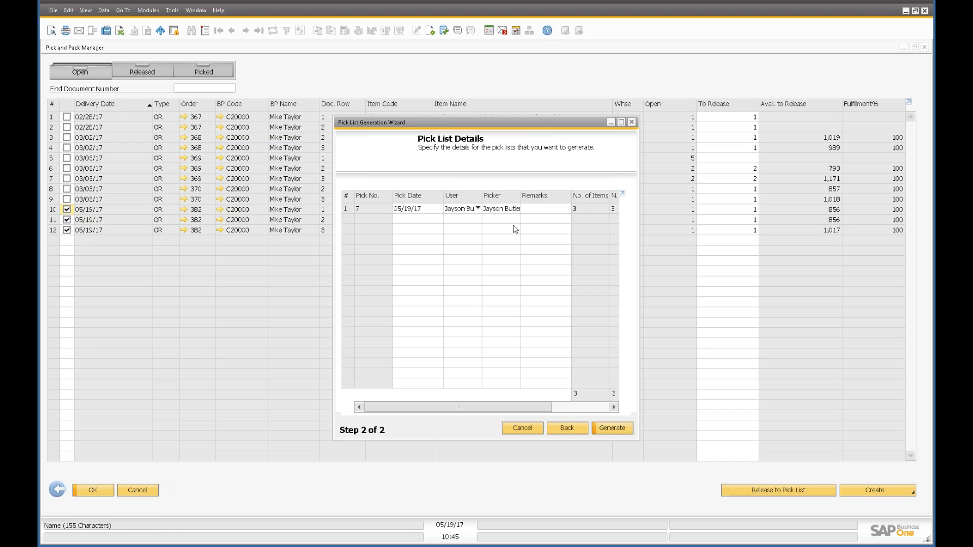
pyautogui.moveTo(403, 88); pyautogui.dragTo(358, 81)
pyautogui.moveTo(504, 395); pyautogui.dragTo(833, 453)
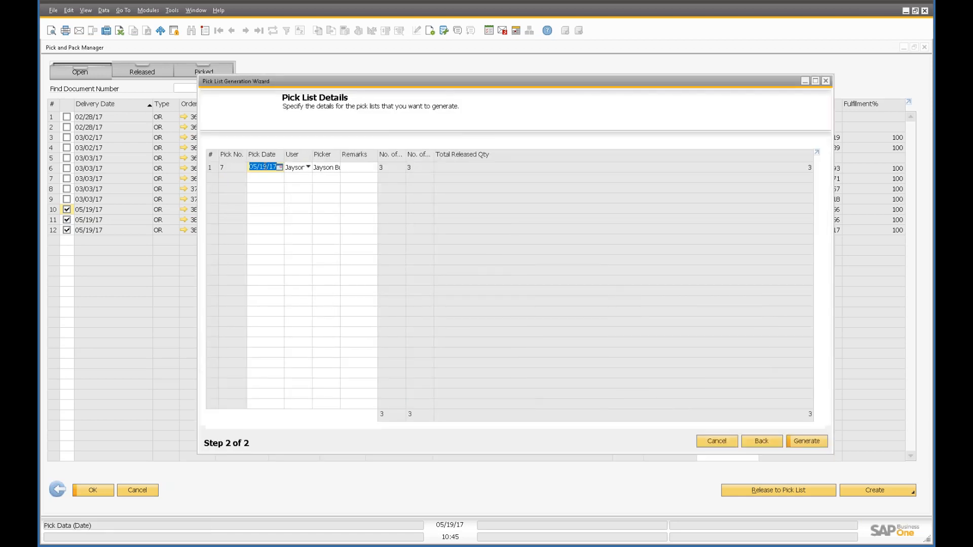
pyautogui.click(315, 169)
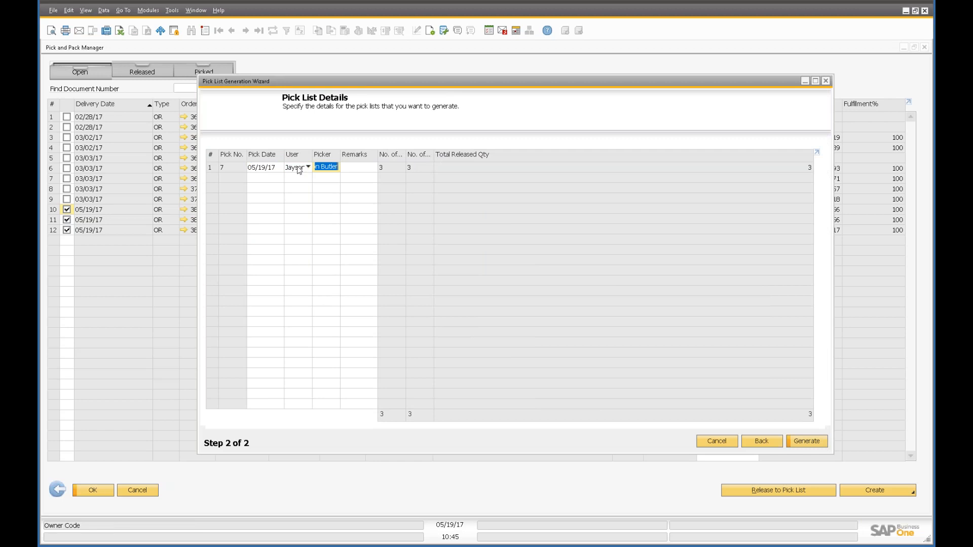
pyautogui.click(363, 168)
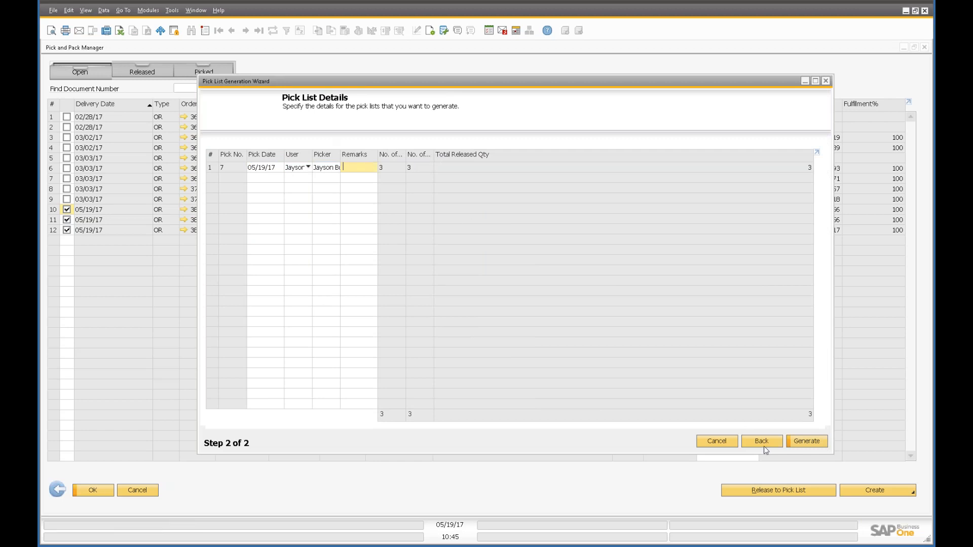
pyautogui.click(807, 442)
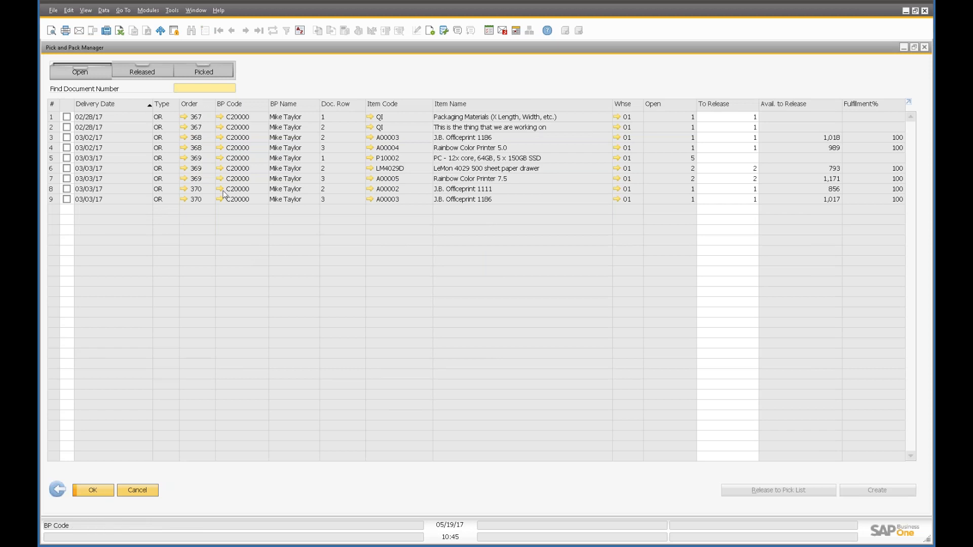
# - Review the released lines in the Pick and Pack Manager, and display the last pick list with its Released and Picked columns
pyautogui.click(144, 72)
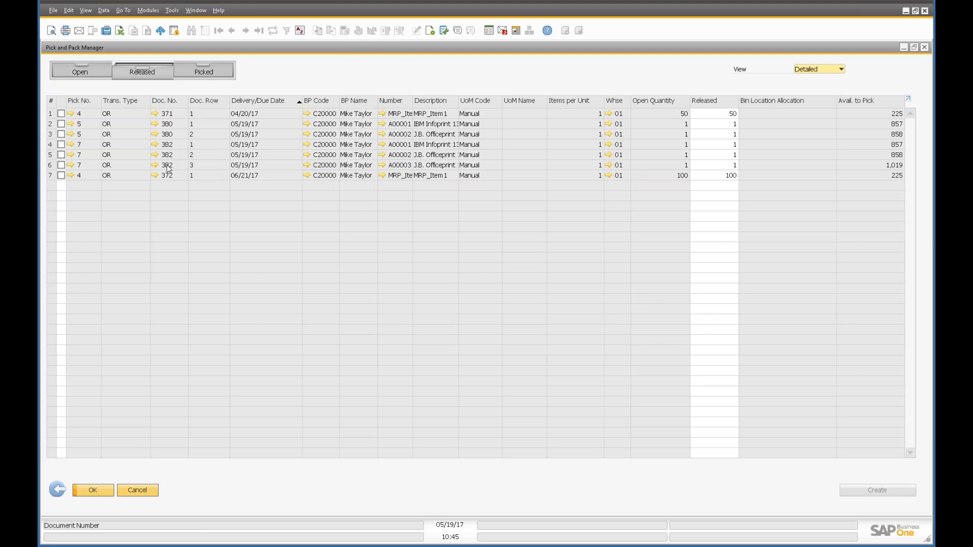
pyautogui.doubleClick(177, 46)
pyautogui.click(114, 378)
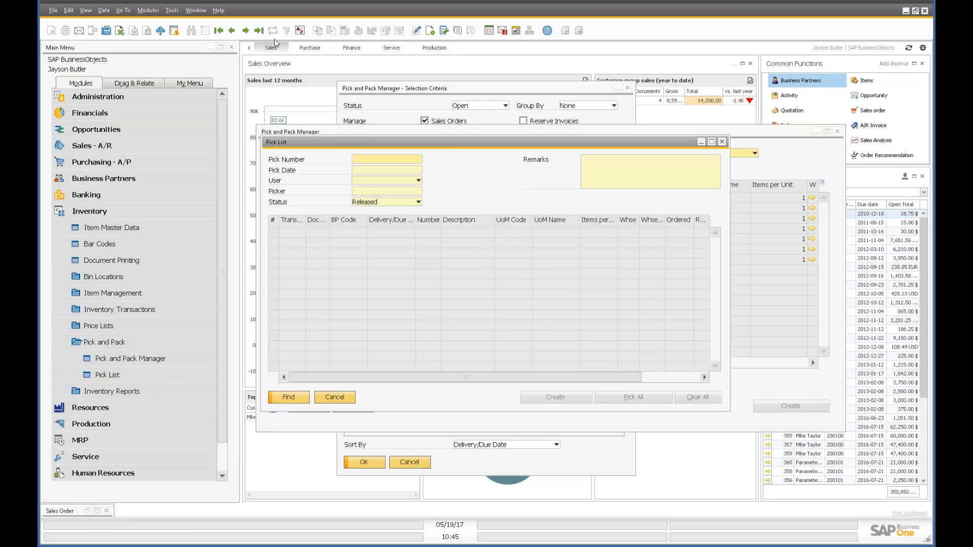
pyautogui.click(259, 30)
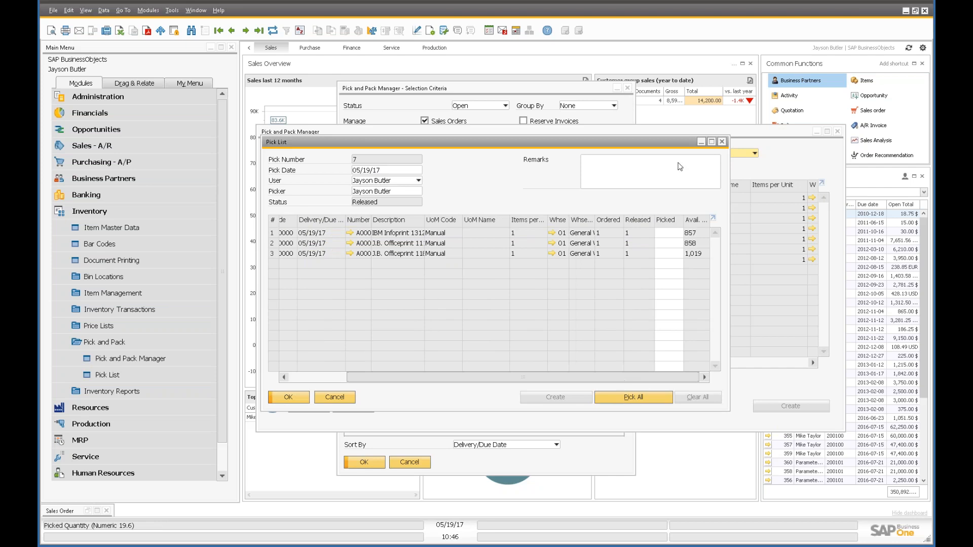
pyautogui.moveTo(571, 378); pyautogui.dragTo(620, 379)
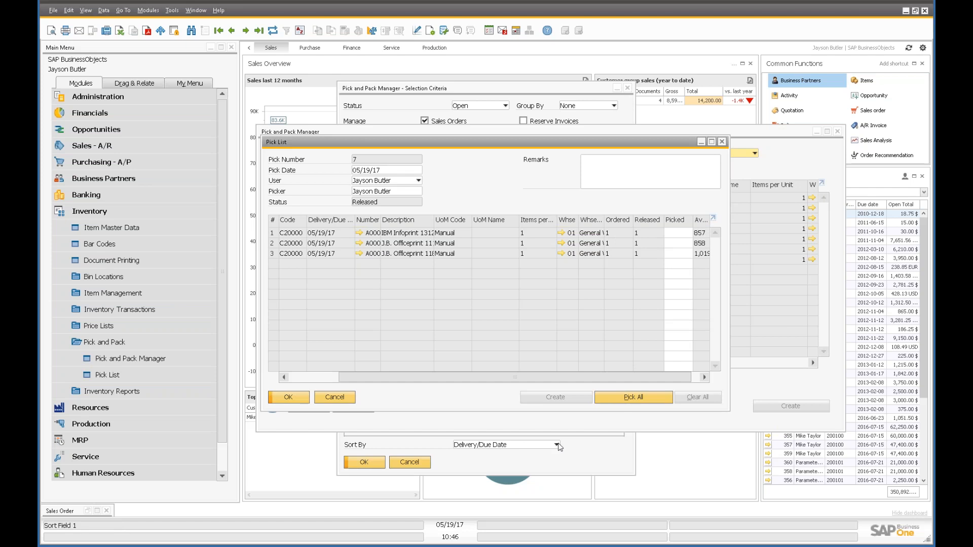
# - Bring the minimized sales order back and refresh it to check the Pick Status of its lines
pyautogui.click(196, 10)
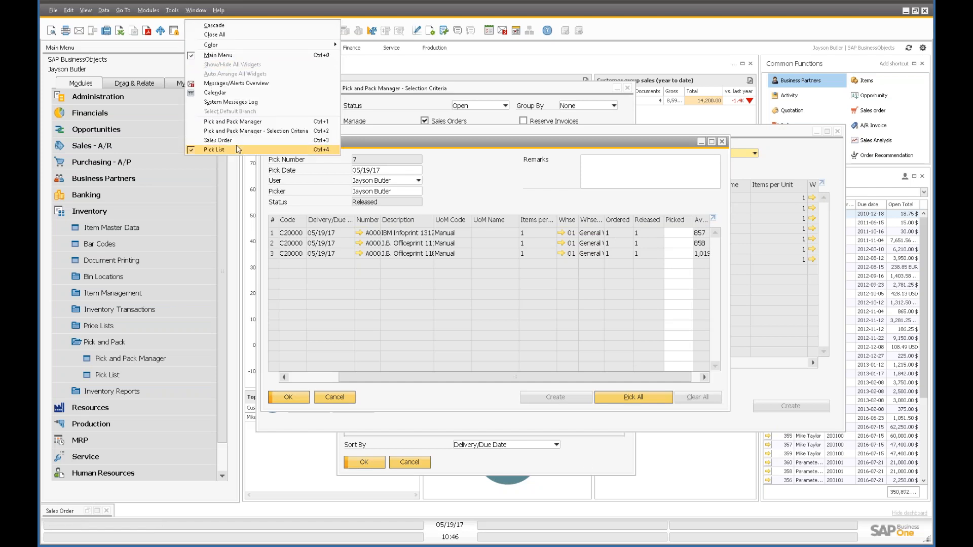
pyautogui.click(241, 147)
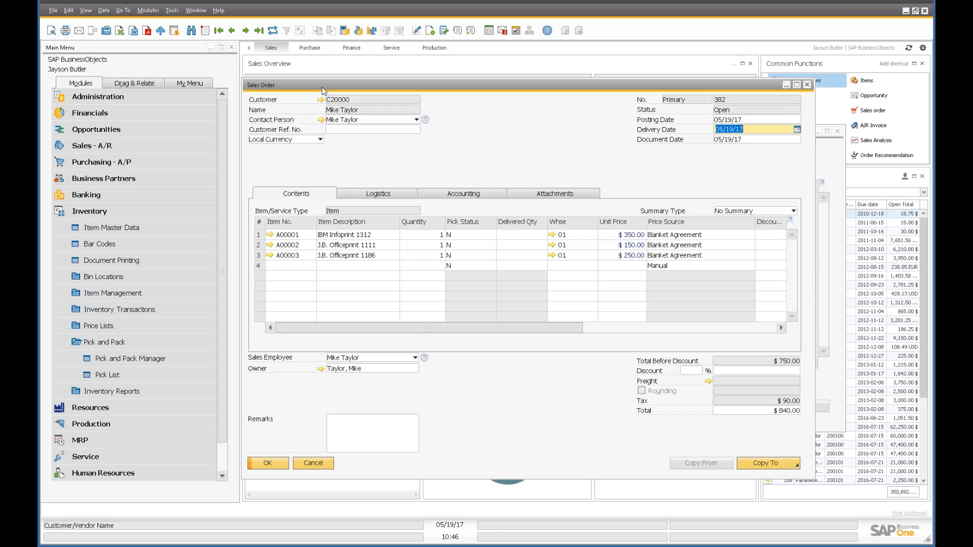
pyautogui.click(273, 31)
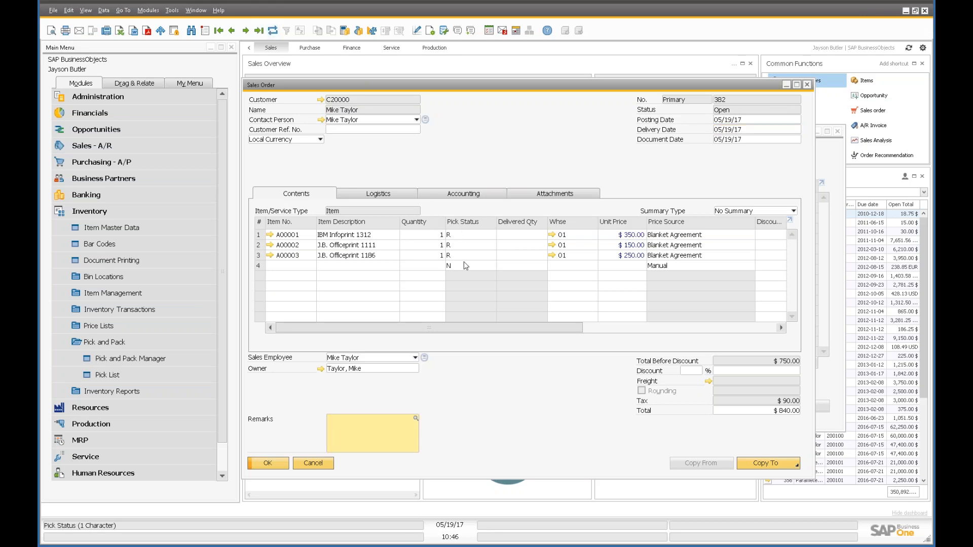
# - View the pick list linked to the sales order through to its Picked column, close it, and minimize the order
pyautogui.rightClick(467, 362)
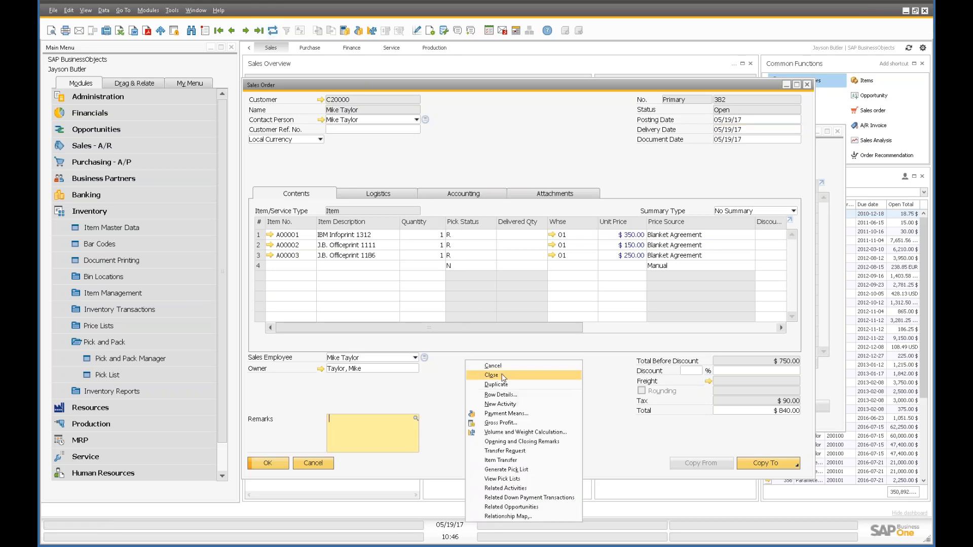
pyautogui.click(506, 470)
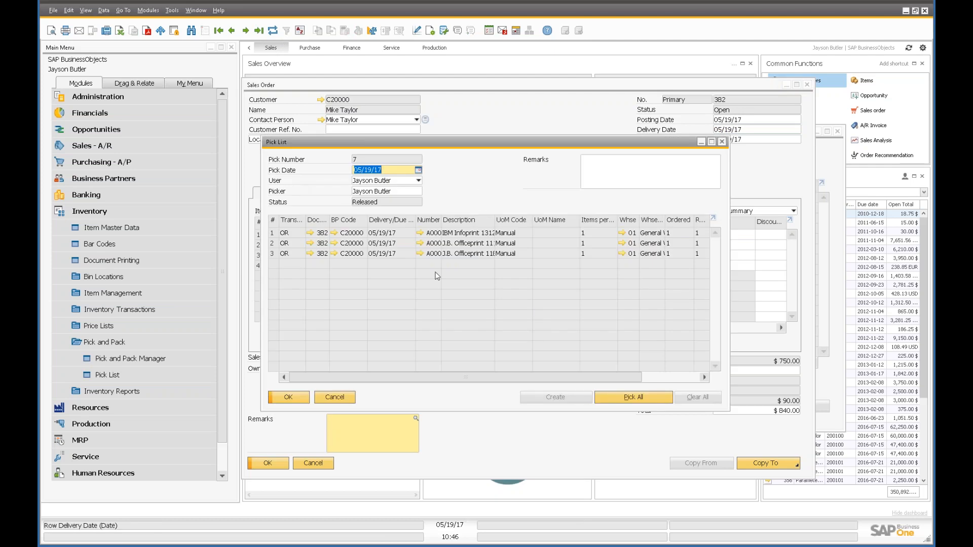
pyautogui.moveTo(555, 379); pyautogui.dragTo(674, 377)
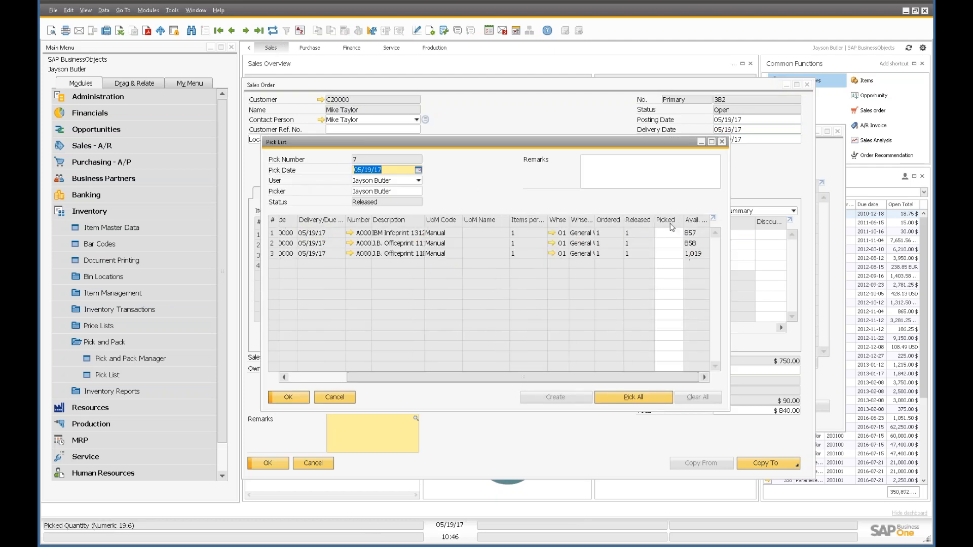
pyautogui.moveTo(474, 378); pyautogui.dragTo(413, 379)
pyautogui.click(721, 143)
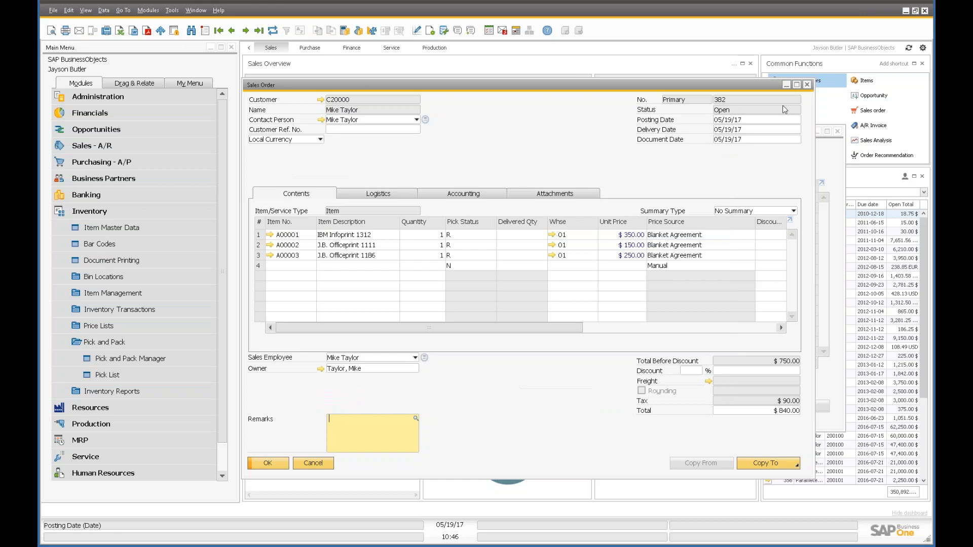
pyautogui.click(786, 85)
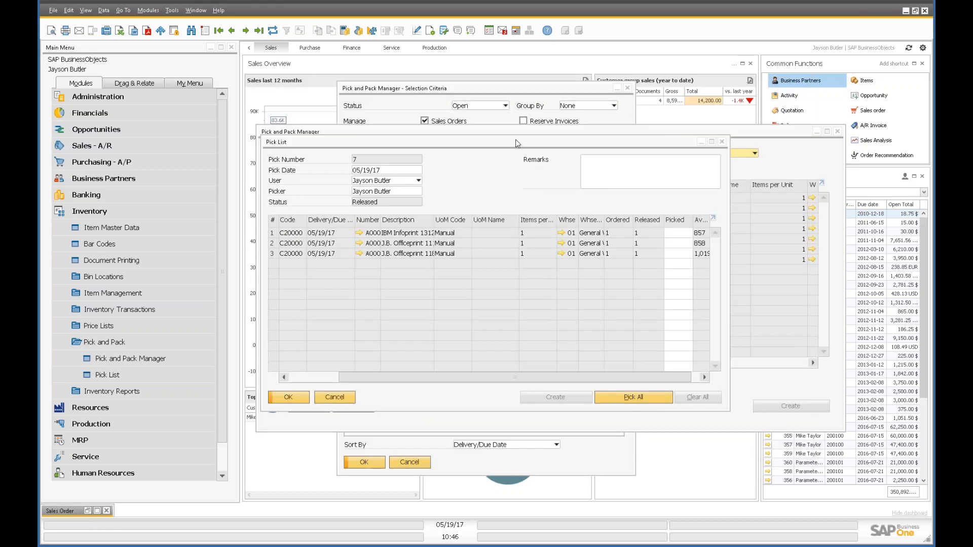
# - Close the current pick list, find the pick list with pick number 7, and show its Picked column
pyautogui.moveTo(507, 380); pyautogui.dragTo(560, 381)
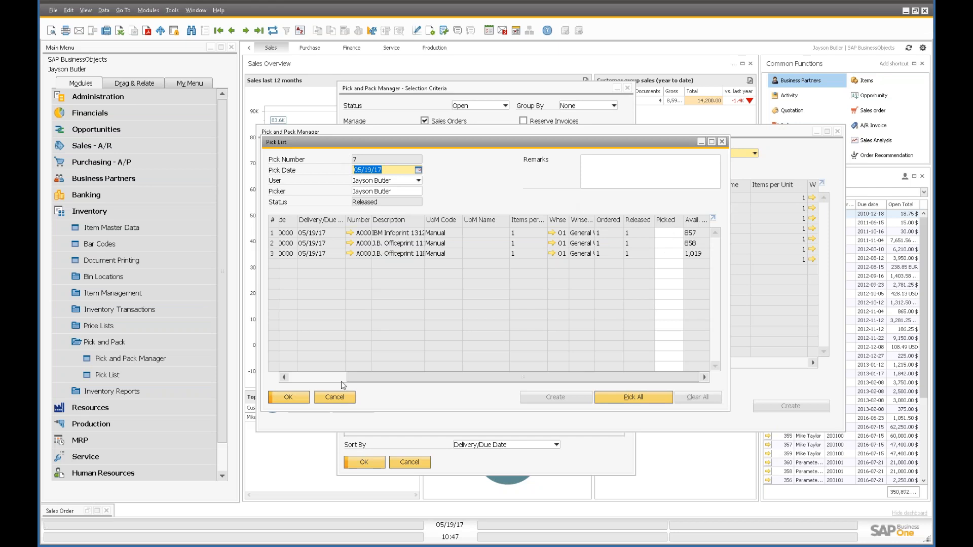
pyautogui.click(343, 398)
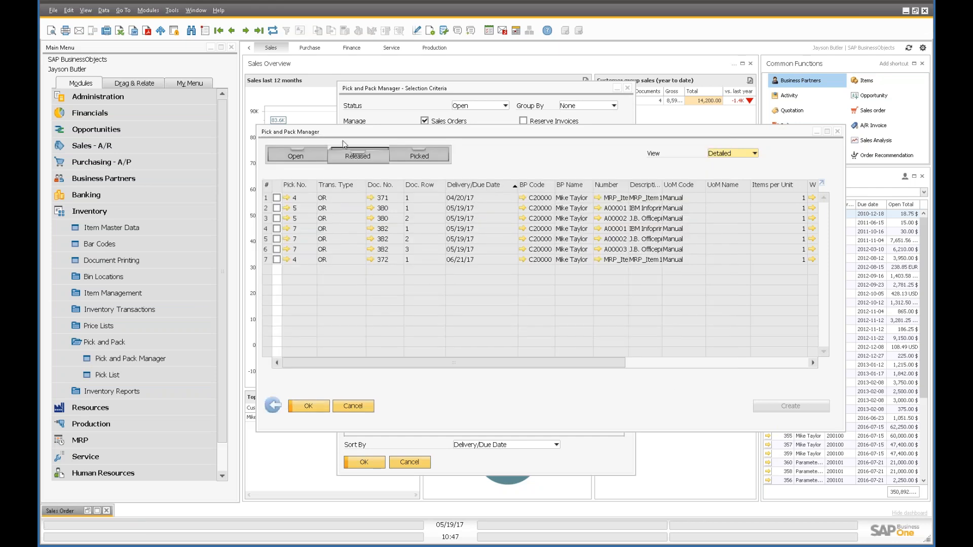
pyautogui.click(104, 375)
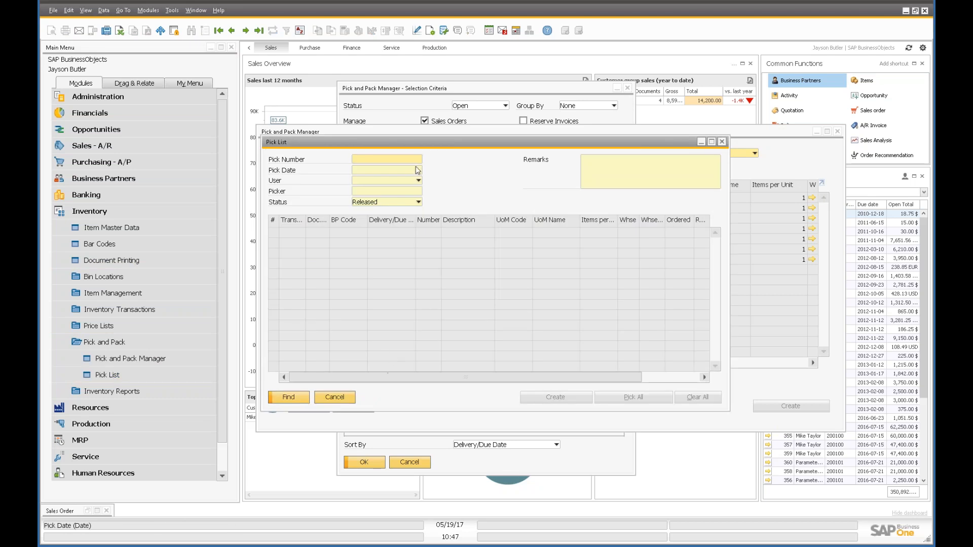
pyautogui.write('7')
pyautogui.press('Return')
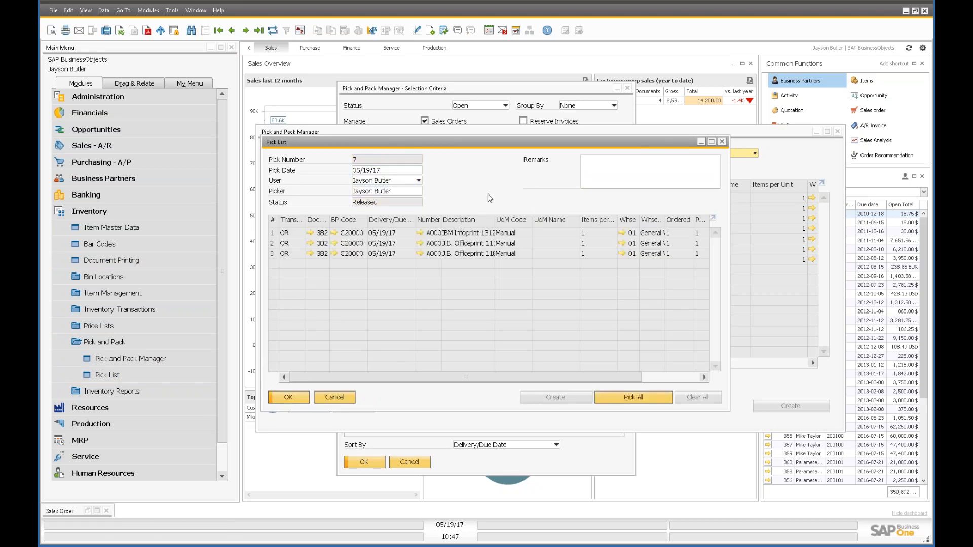
pyautogui.click(662, 377)
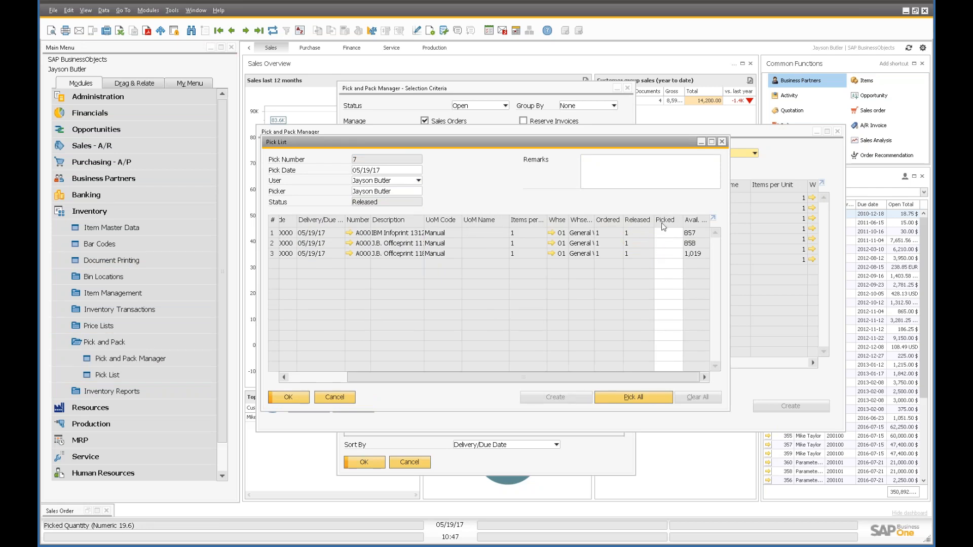
# - Mark all lines of the pick list as picked, update it and close it
pyautogui.click(633, 398)
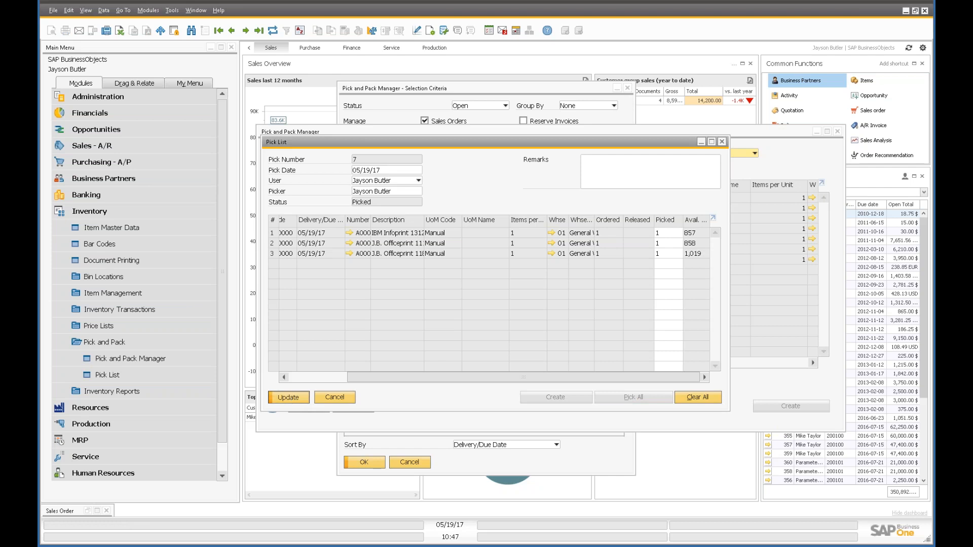
pyautogui.click(292, 399)
pyautogui.click(293, 399)
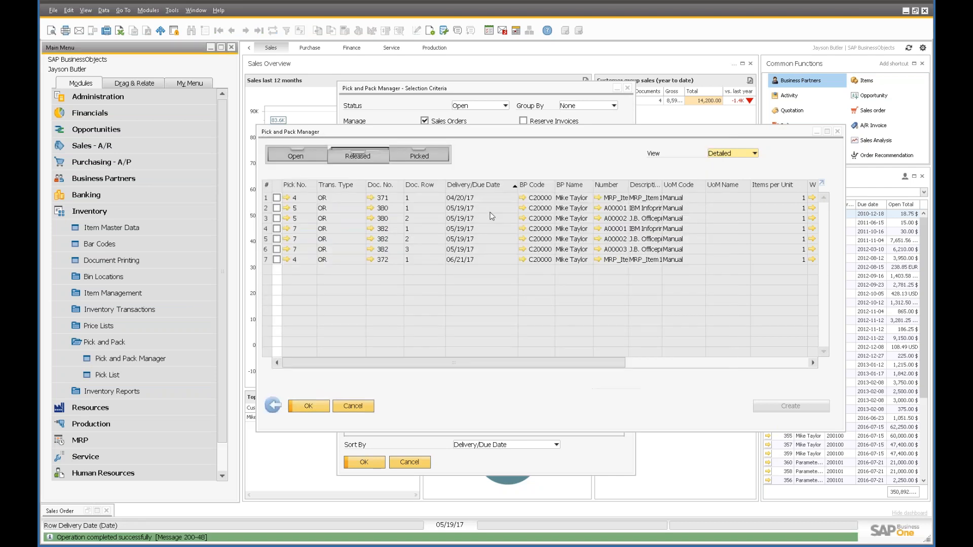
# - Review which document types can be created from the three lines of pick list 7 among the picked lines
pyautogui.click(410, 156)
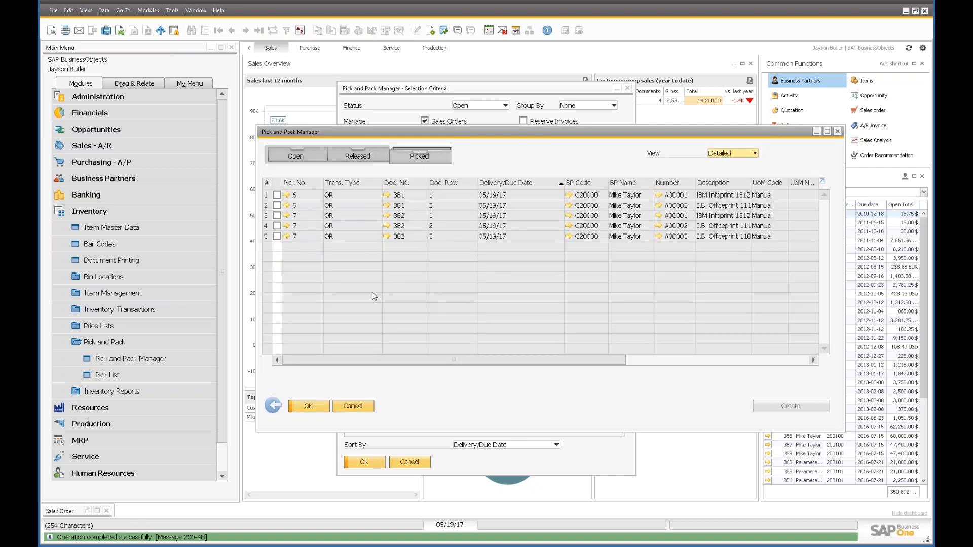
pyautogui.click(277, 215)
pyautogui.click(277, 226)
pyautogui.click(276, 236)
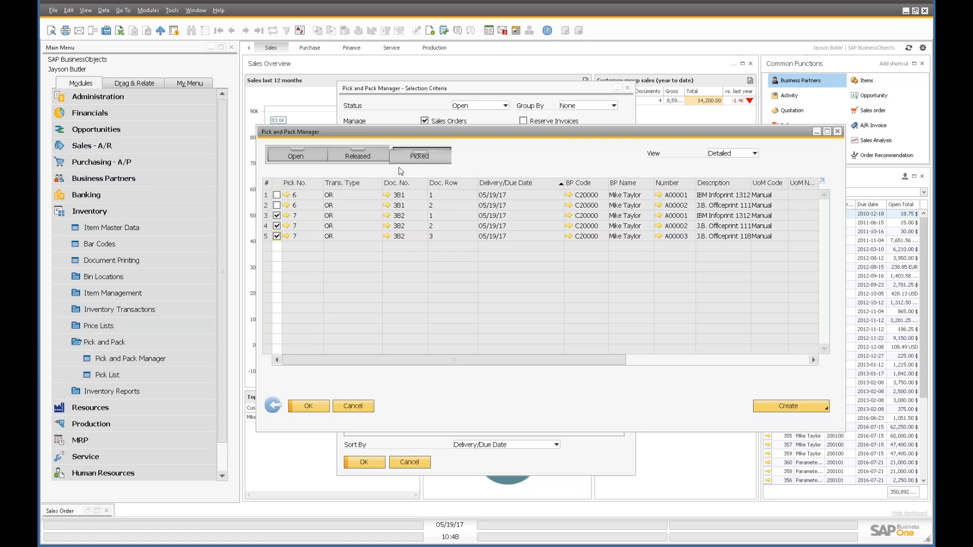
pyautogui.moveTo(346, 135); pyautogui.dragTo(333, 135)
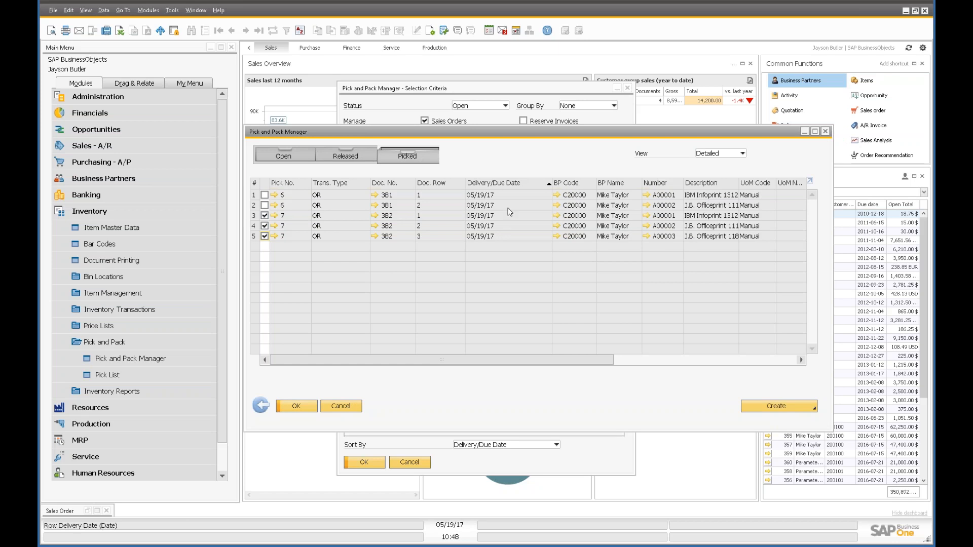
pyautogui.click(264, 236)
pyautogui.click(769, 411)
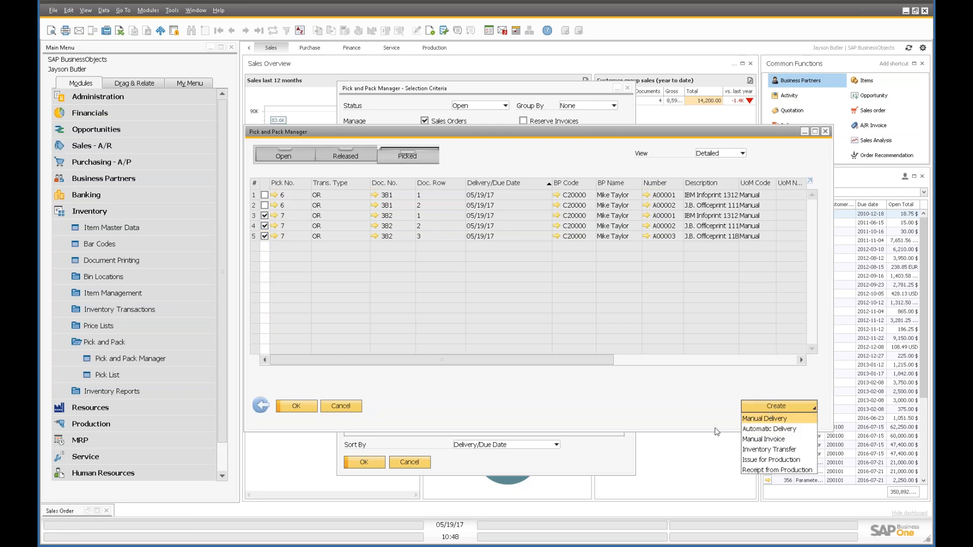
pyautogui.click(655, 394)
# - Switch to the released lines and review the creation options for the last two of them
pyautogui.click(368, 156)
pyautogui.click(371, 291)
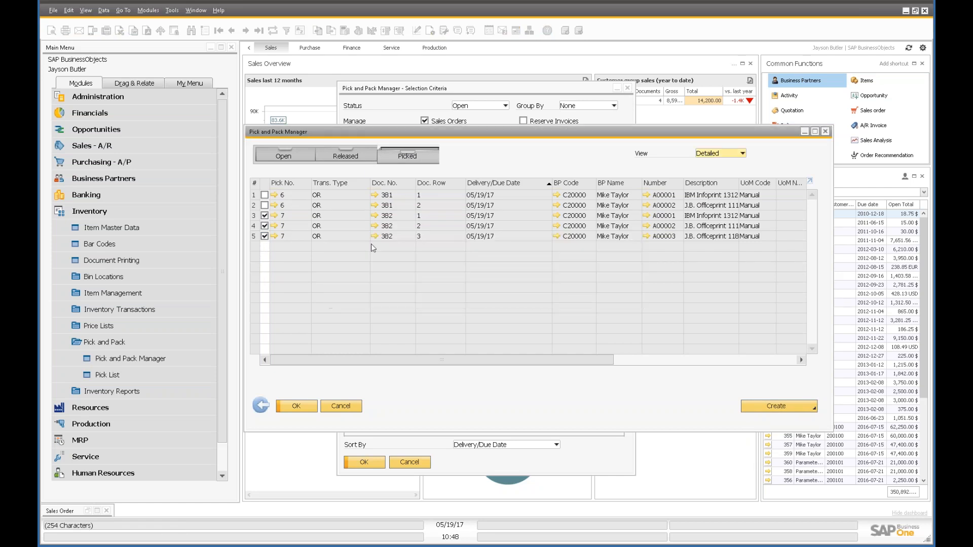
pyautogui.click(268, 222)
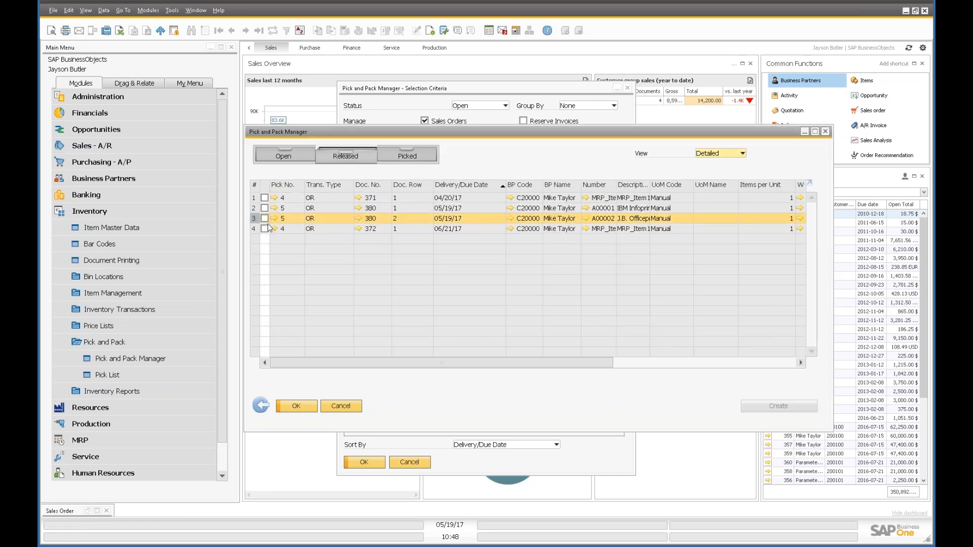
pyautogui.click(265, 219)
pyautogui.click(264, 228)
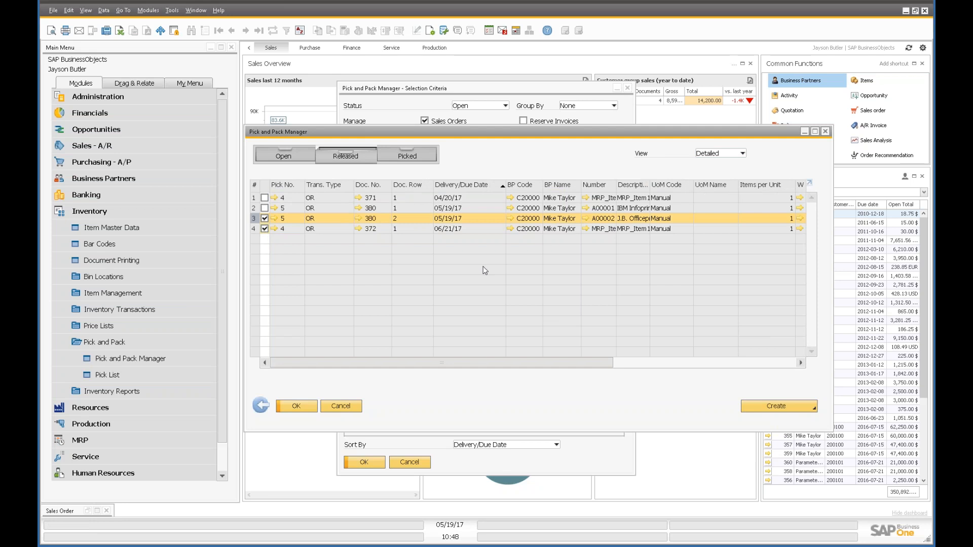
pyautogui.click(777, 406)
pyautogui.click(657, 393)
# - Return to the picked lines and create a manual delivery from the three lines of pick list 7
pyautogui.click(401, 156)
pyautogui.click(360, 292)
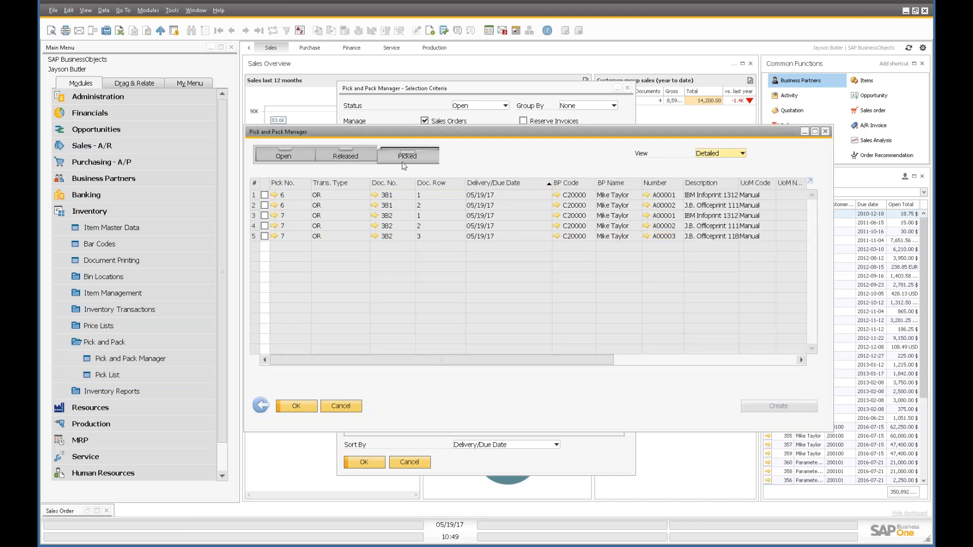
pyautogui.click(265, 215)
pyautogui.click(265, 225)
pyautogui.click(264, 236)
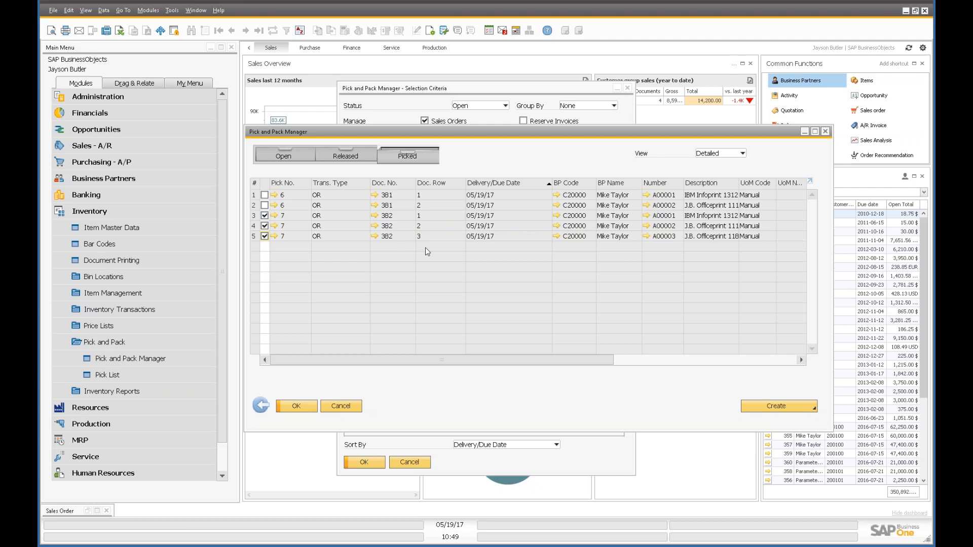
pyautogui.click(761, 406)
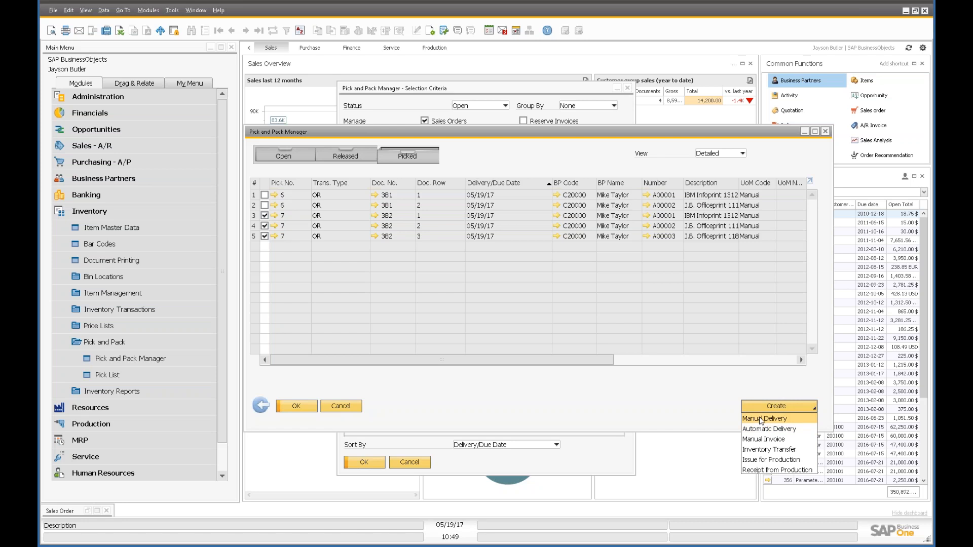
pyautogui.click(761, 419)
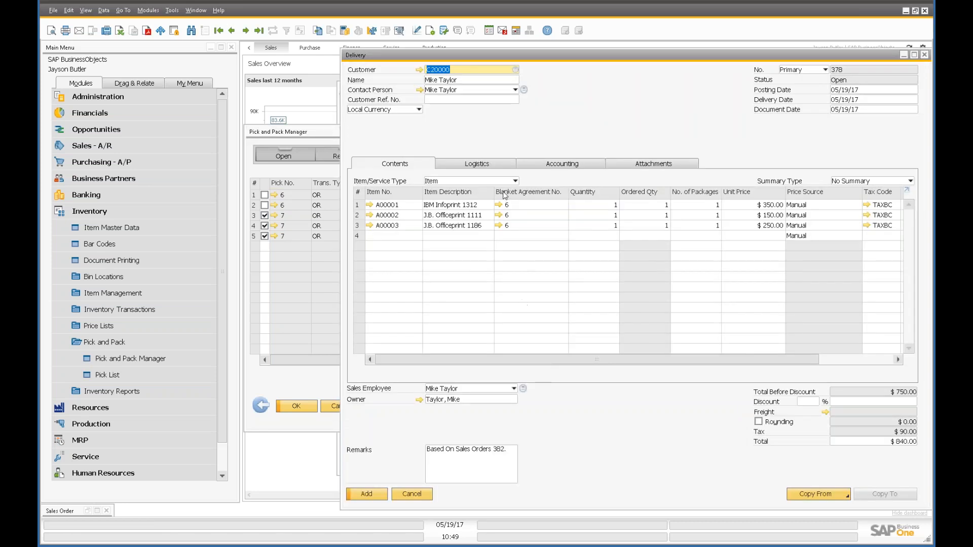
# - Review the delivery's Logistics details, including the available shipping types, and return to its Contents
pyautogui.click(481, 165)
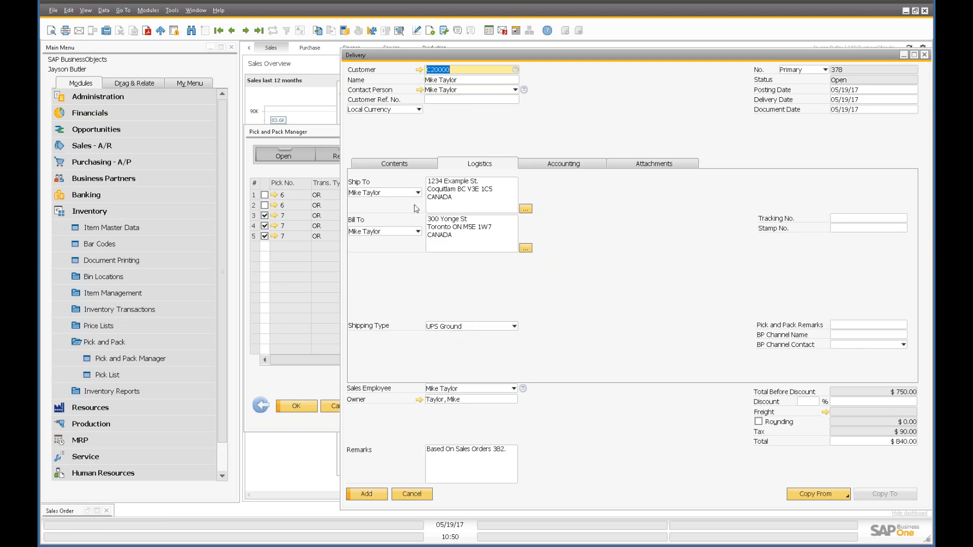
pyautogui.moveTo(463, 60); pyautogui.dragTo(410, 61)
pyautogui.click(381, 326)
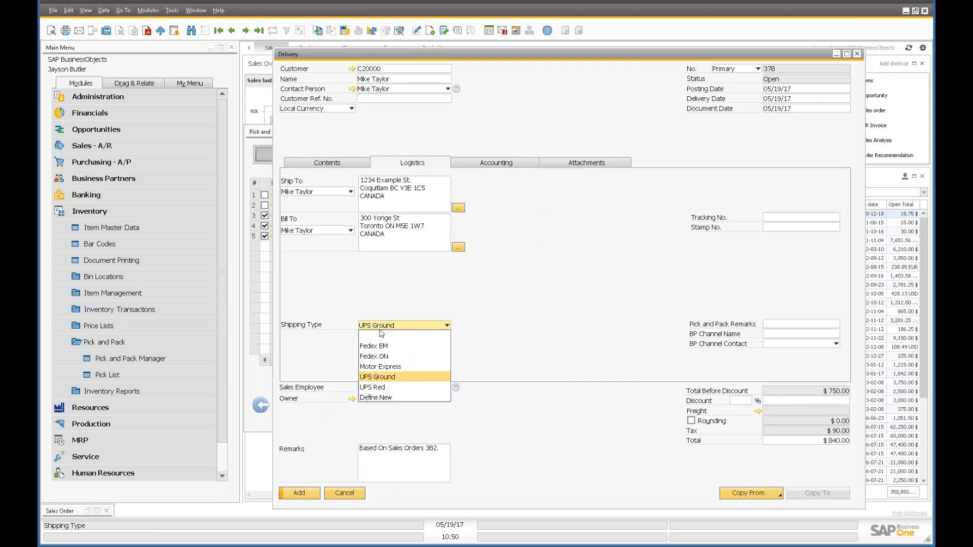
pyautogui.click(408, 323)
pyautogui.click(307, 169)
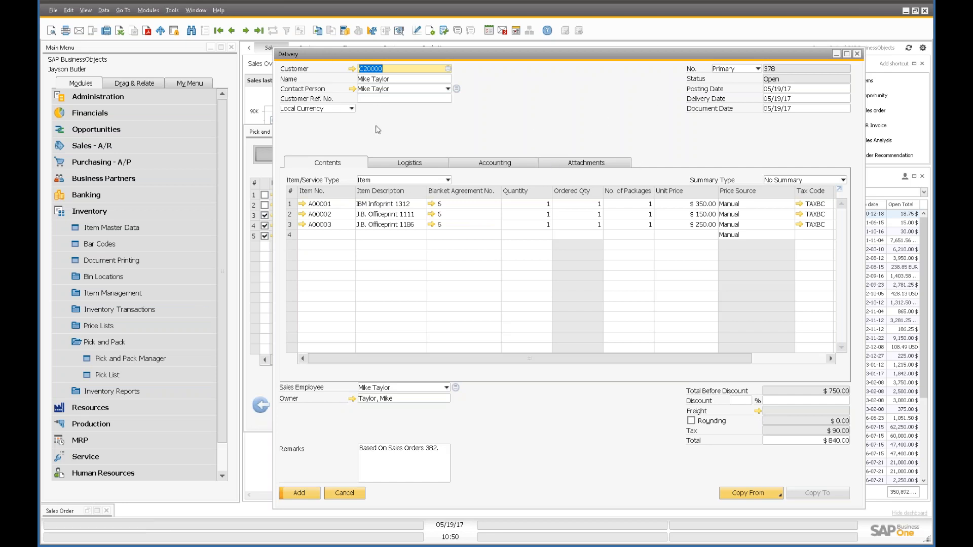
# - Add the delivery and confirm posting it as a document that cannot be changed
pyautogui.moveTo(337, 58); pyautogui.dragTo(415, 58)
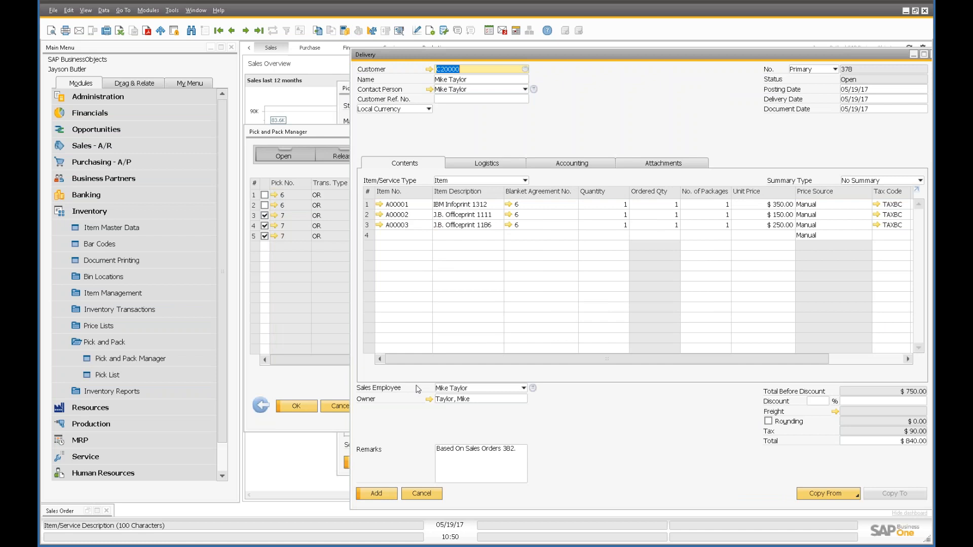
pyautogui.click(377, 495)
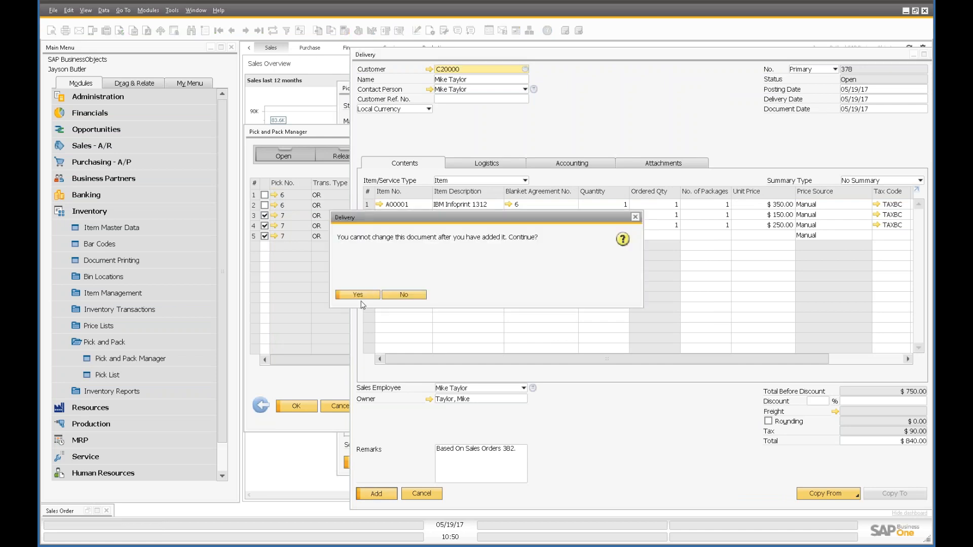
pyautogui.click(363, 302)
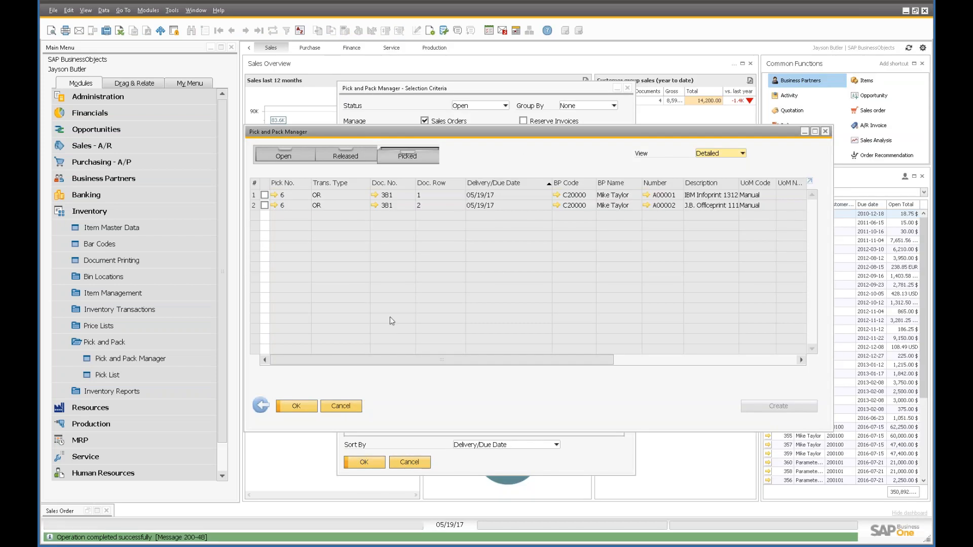
# - Check the released and picked lines again, and close the Pick and Pack Manager with its selection criteria
pyautogui.click(360, 156)
pyautogui.click(403, 156)
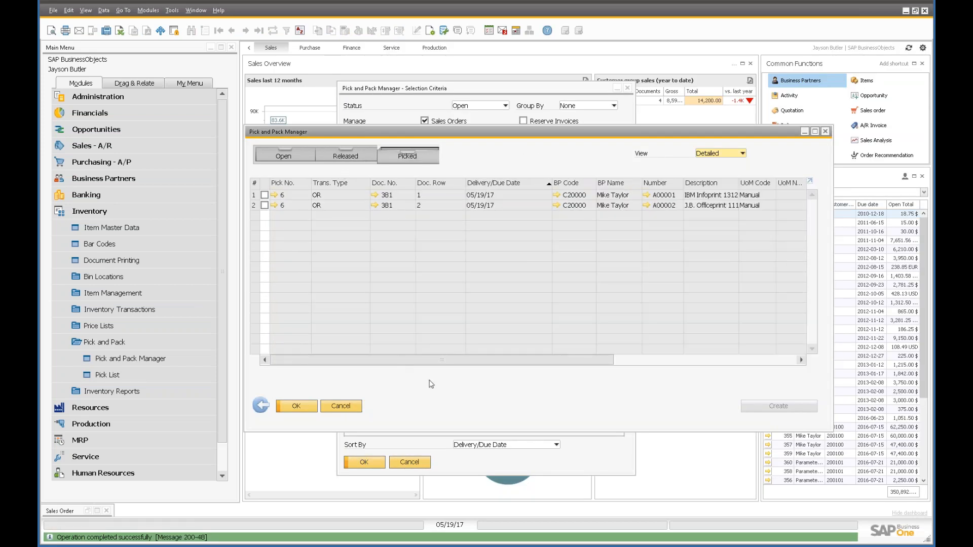
pyautogui.click(264, 408)
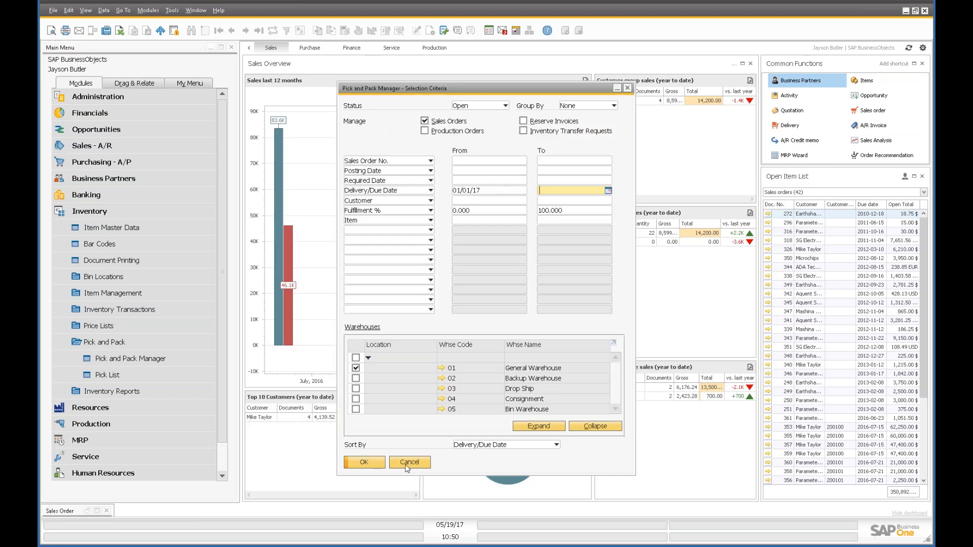
pyautogui.click(409, 462)
# - Open the Sales Order form under Sales - A/R and display the last sales order
pyautogui.click(107, 210)
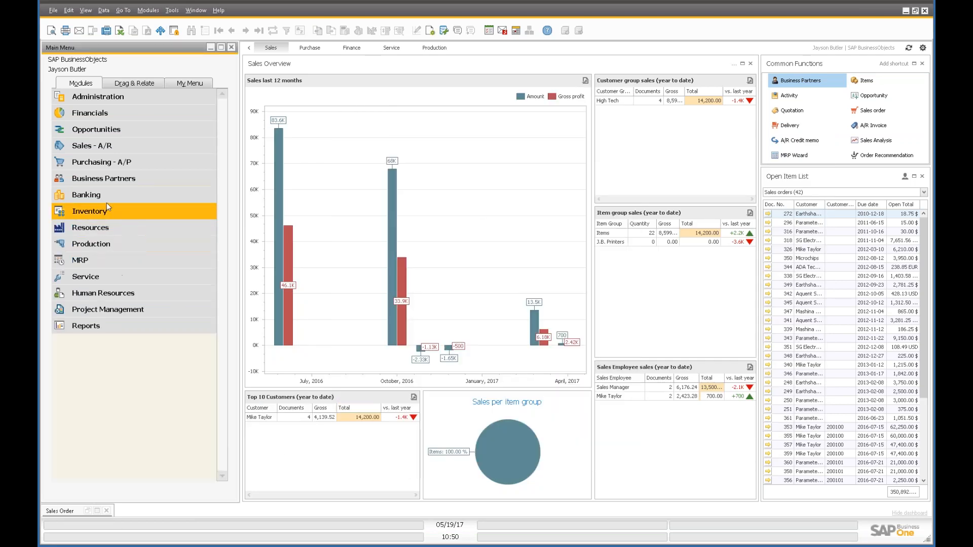
pyautogui.click(102, 162)
pyautogui.click(111, 145)
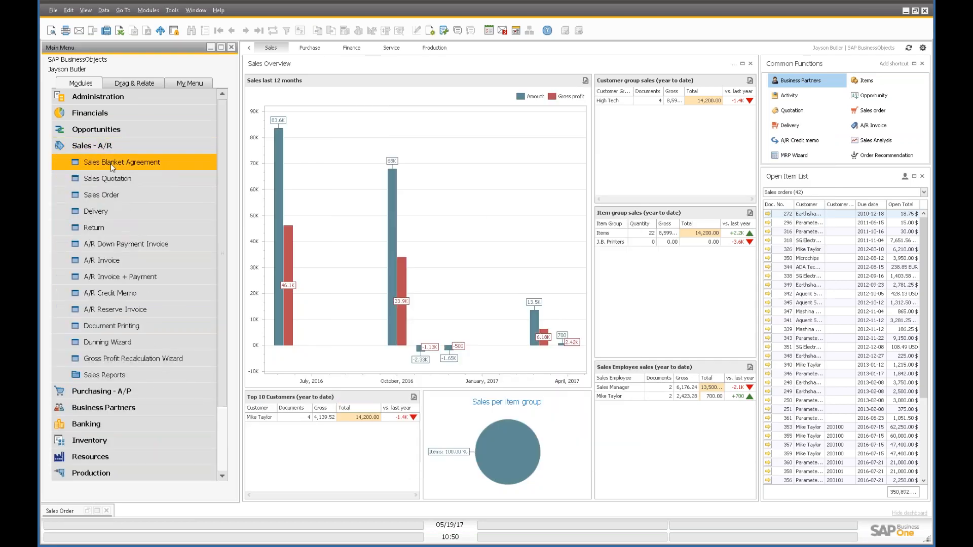
pyautogui.click(107, 195)
pyautogui.click(259, 32)
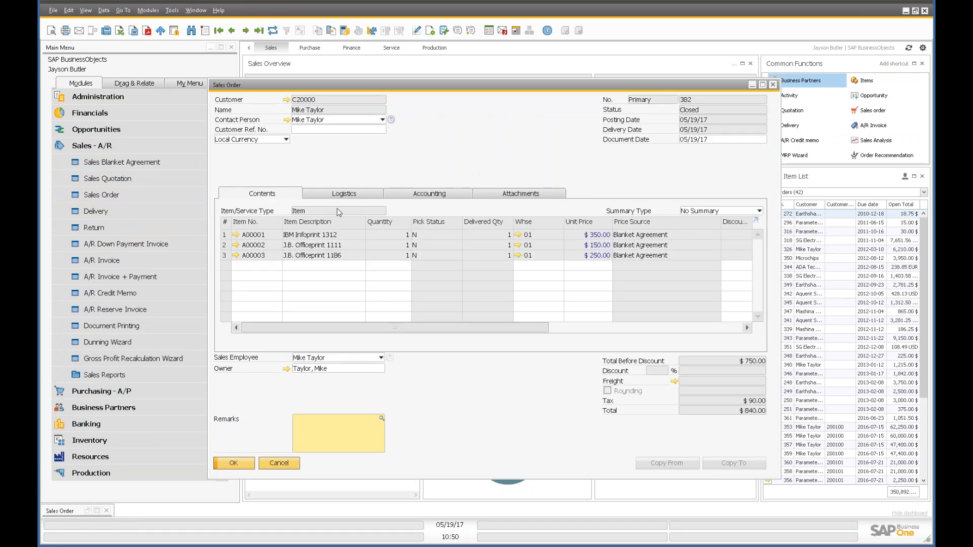
# - View the closed sales order's linked pick list through to its Picked column, and close the pick list
pyautogui.rightClick(486, 149)
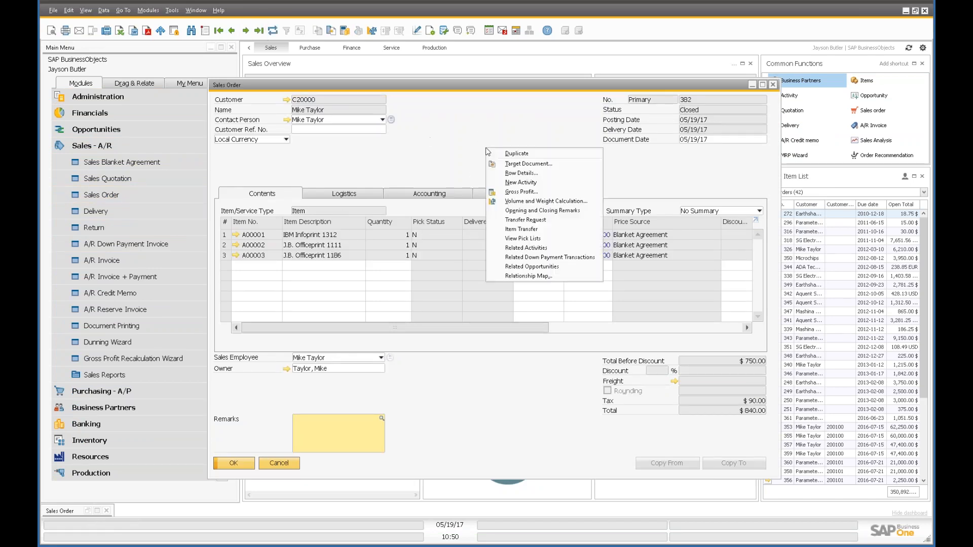
pyautogui.click(524, 239)
pyautogui.click(704, 377)
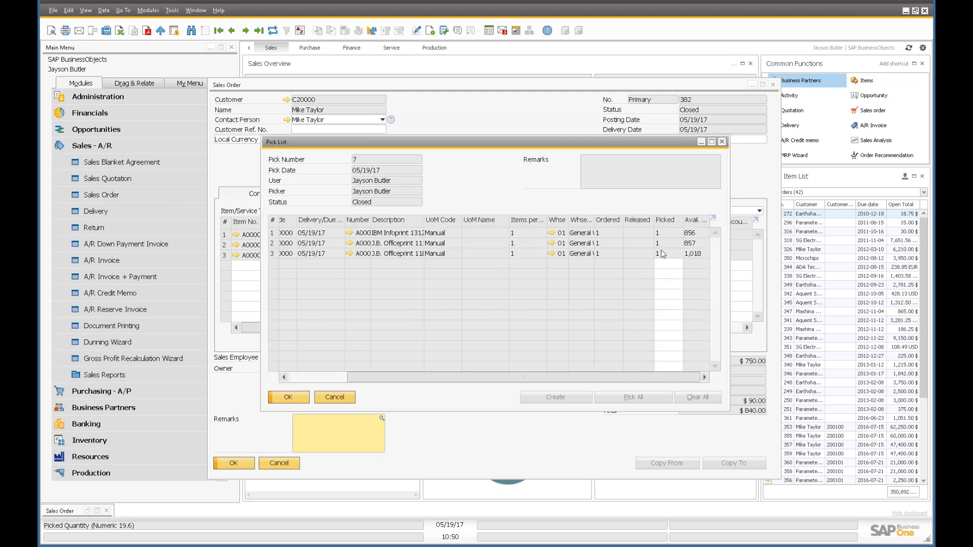
pyautogui.click(722, 142)
# - Display the sales order's relationship map and open the linked delivery from it
pyautogui.rightClick(416, 158)
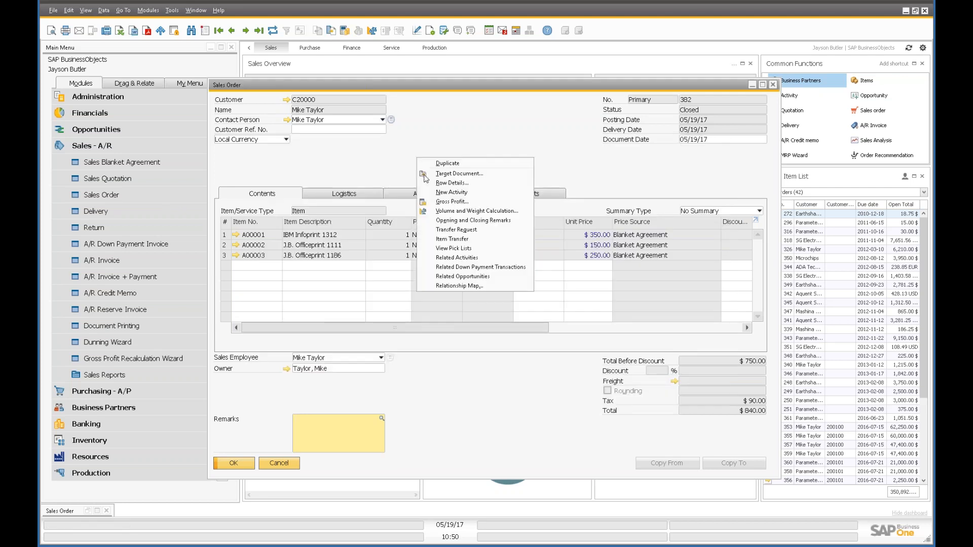
pyautogui.click(443, 286)
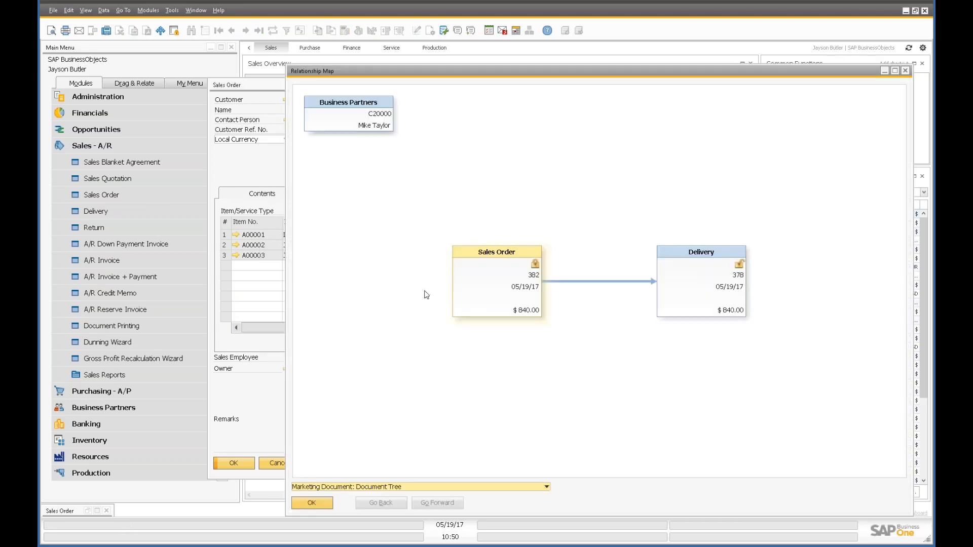
pyautogui.doubleClick(689, 277)
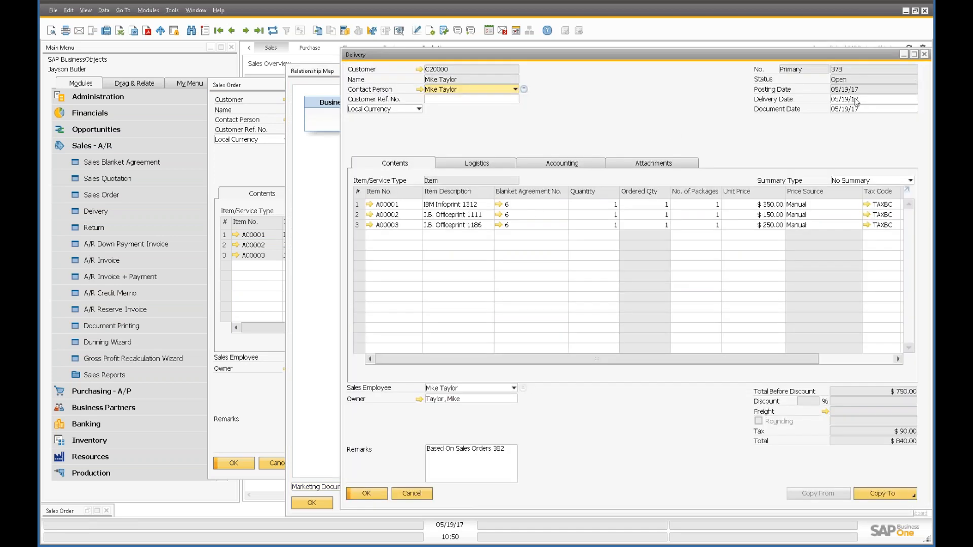
# - Check the delivery's date, tracking and logistics fields, and contents, and close it and the relationship map
pyautogui.click(846, 100)
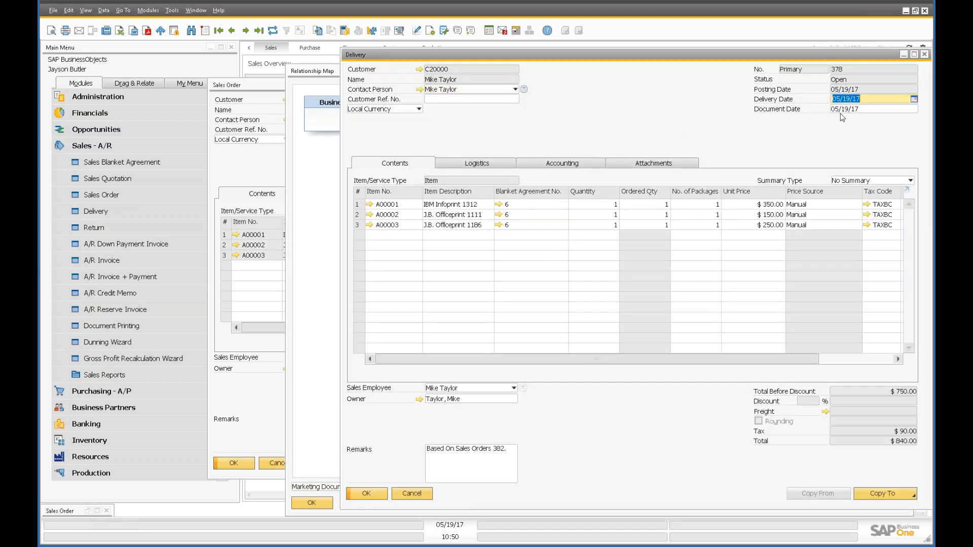
pyautogui.click(480, 164)
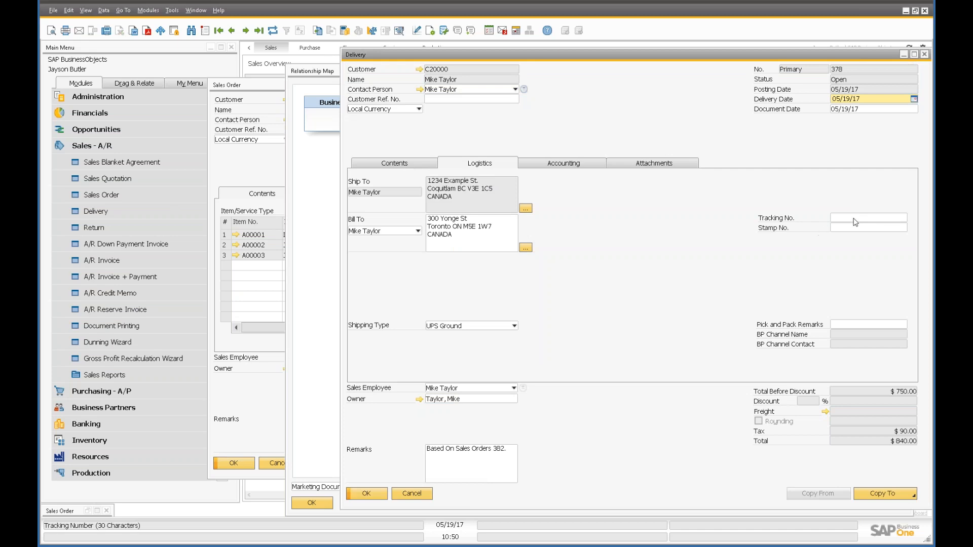
pyautogui.click(404, 167)
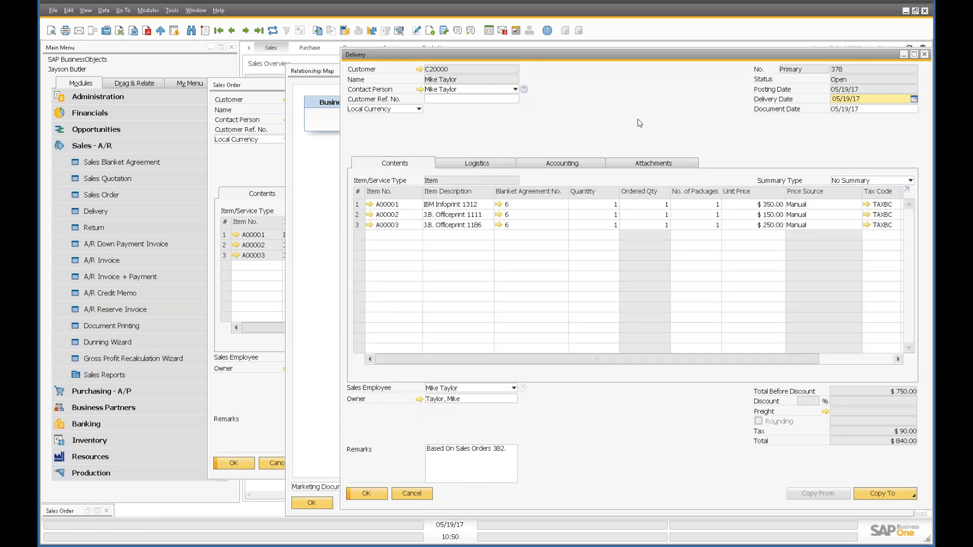
pyautogui.press('Escape')
pyautogui.press('Escape')
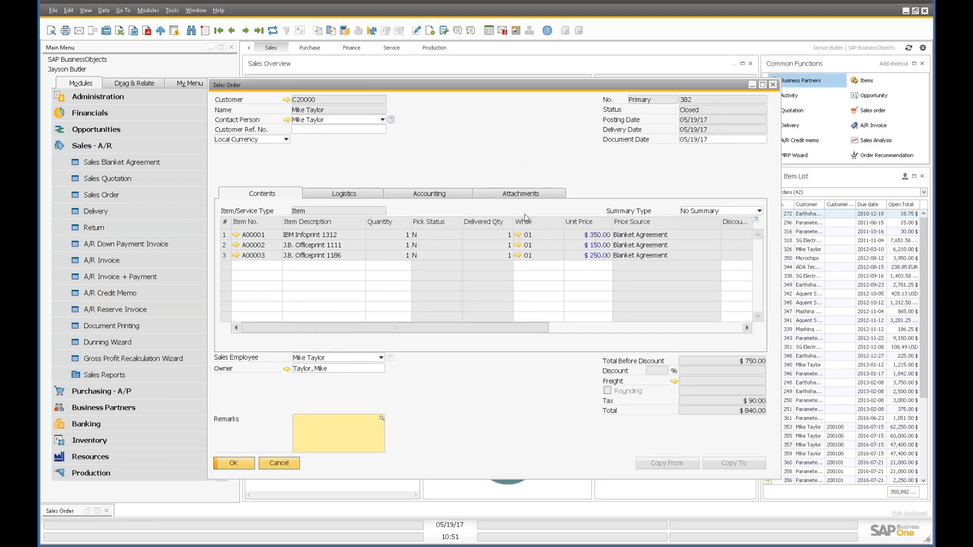
pyautogui.moveTo(501, 86); pyautogui.dragTo(503, 77)
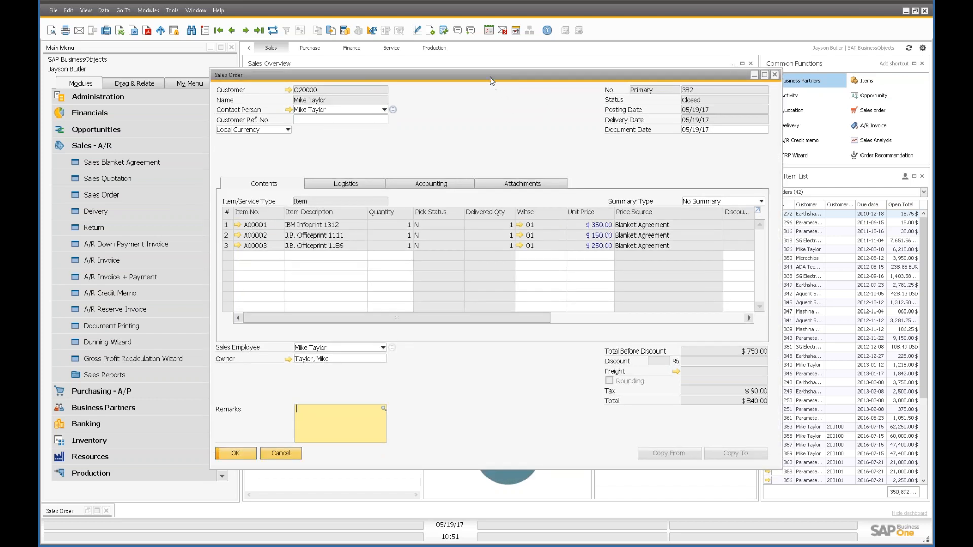